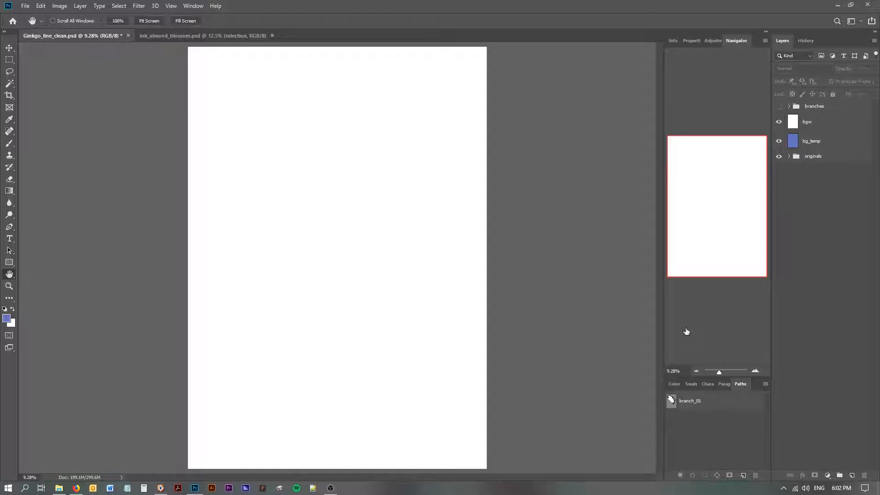
Switch to FastStone Image Viewer and examine the Ginkgo_line_0001.tif scan at full view and up close
left_click(161, 488)
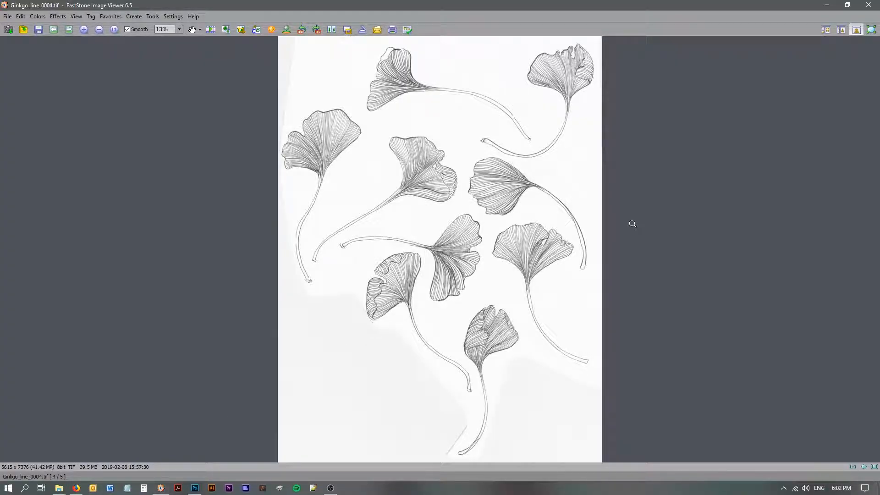
left_click(825, 29)
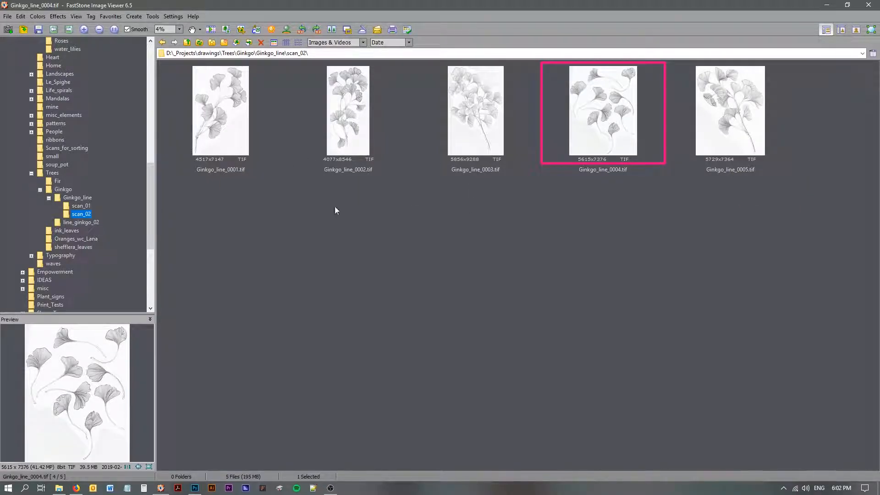
left_click(208, 124)
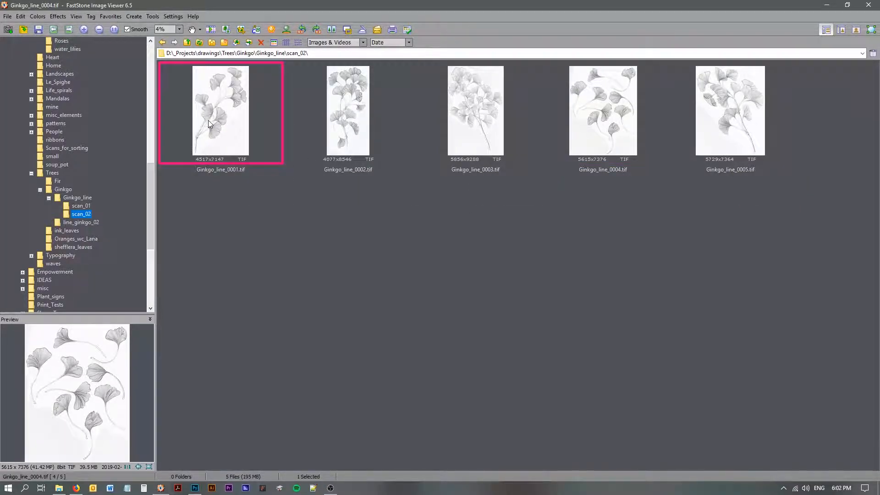
double_click(208, 123)
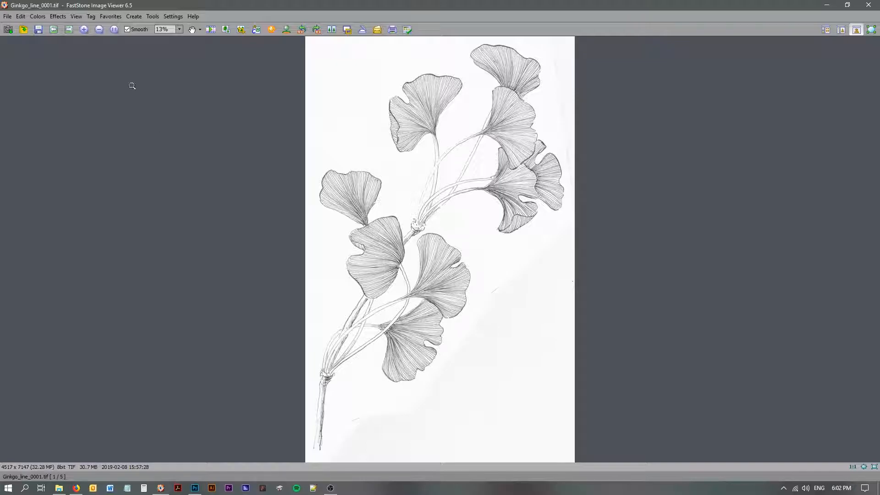
left_click(444, 209)
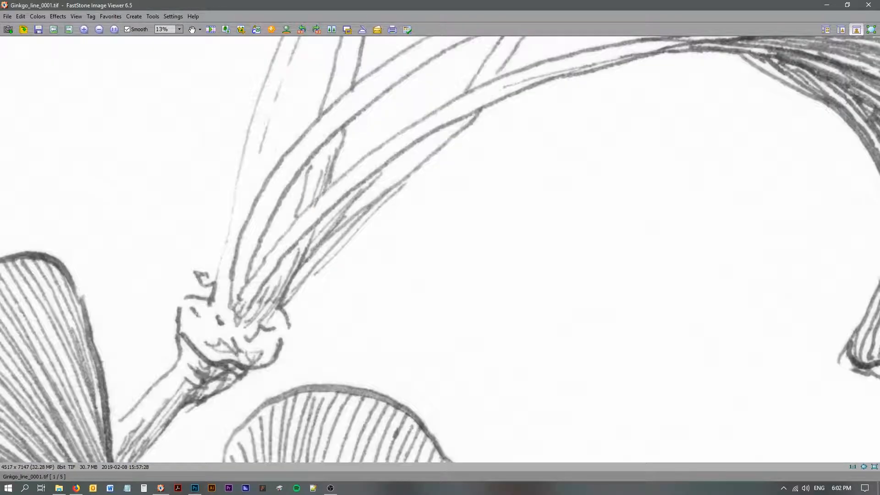
mouse_move(444, 210)
left_mouse_down()
mouse_move(577, 133)
mouse_move(560, 117)
mouse_move(330, 145)
left_mouse_up()
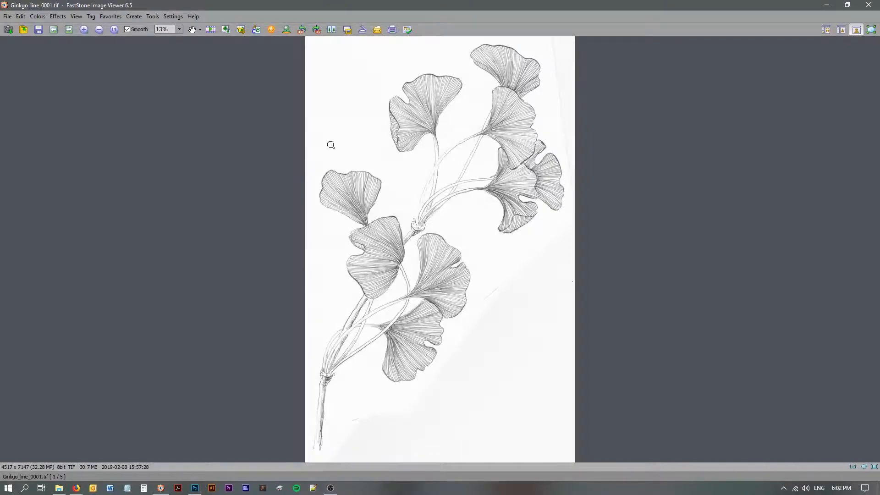
left_click(824, 31)
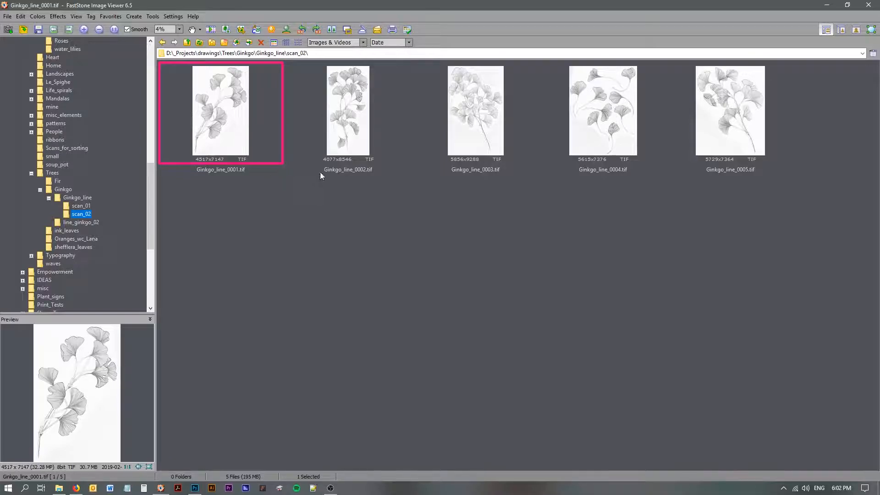
Open the Ginkgo_line_0005.tif scan in Photoshop alongside Ginkgo_line_clean.psd
left_click(729, 140)
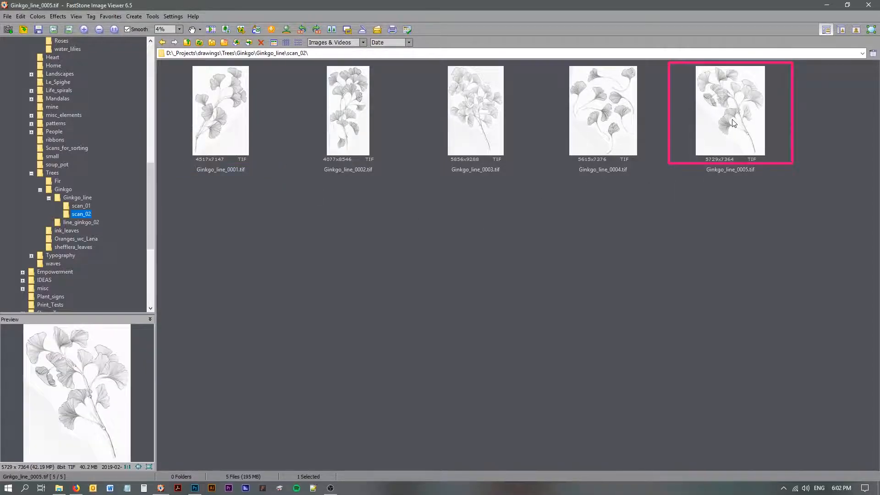
key("alt+Tab")
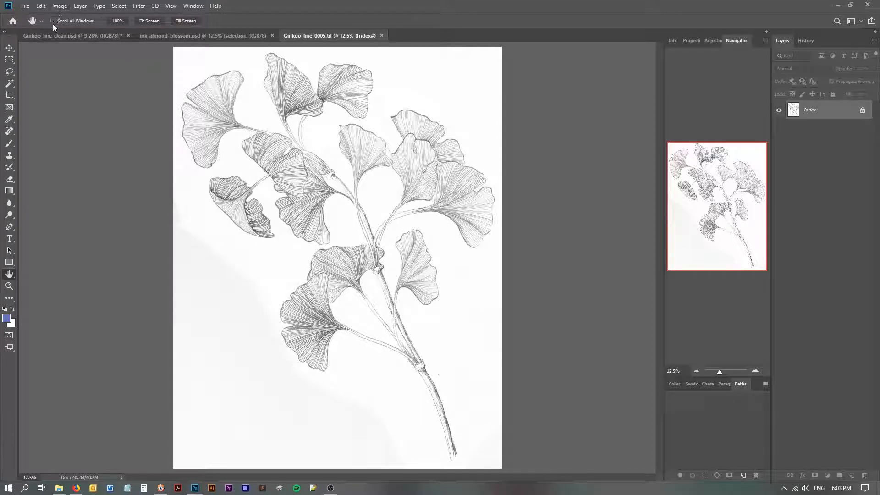
left_click(47, 36)
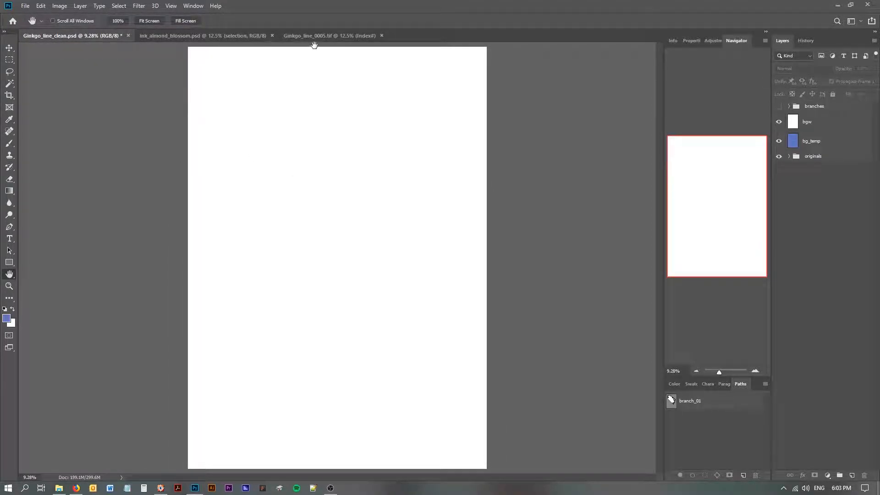
left_click(325, 34)
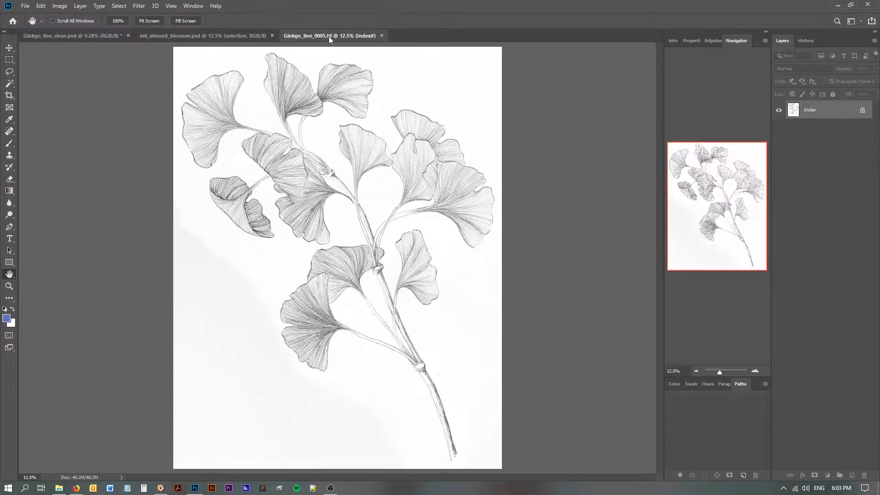
Check the image size and resolution of the Ginkgo_line_0005.tif scan without changing them
left_click(59, 5)
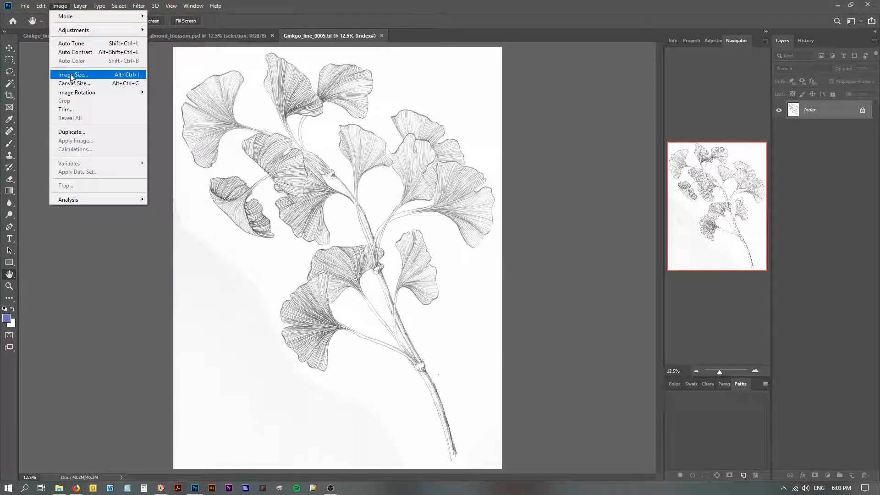
left_click(71, 75)
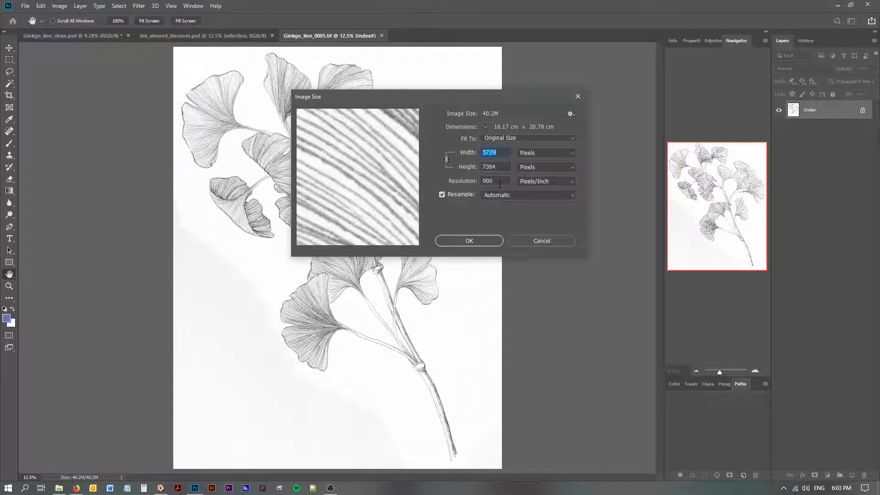
left_click(532, 241)
Check the image size and resolution of Ginkgo_line_clean.psd without changing them
left_click(81, 39)
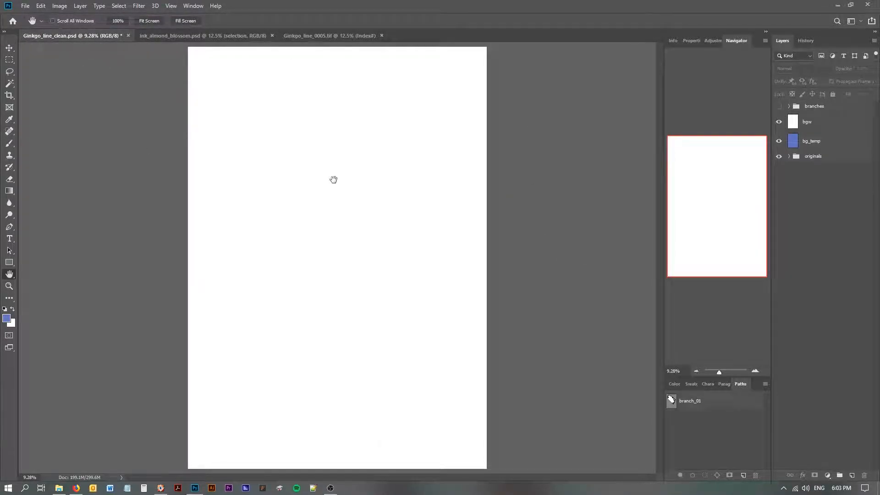
left_click(59, 6)
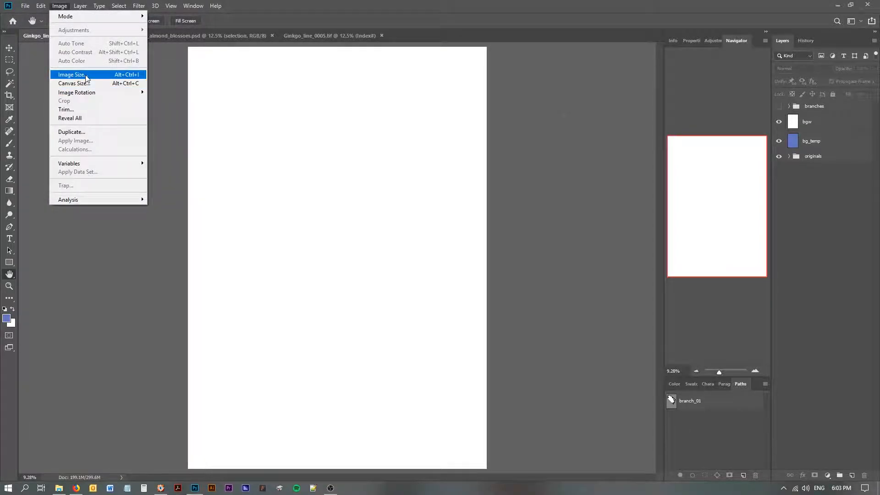
left_click(86, 76)
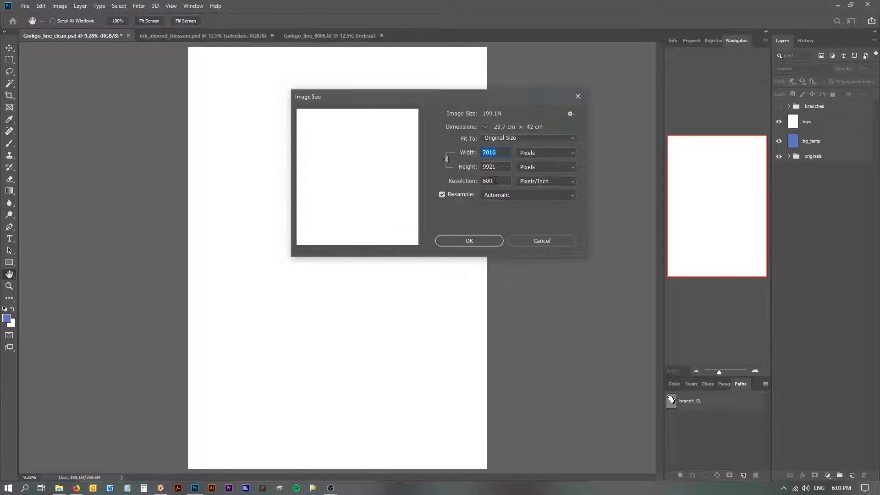
left_click(545, 241)
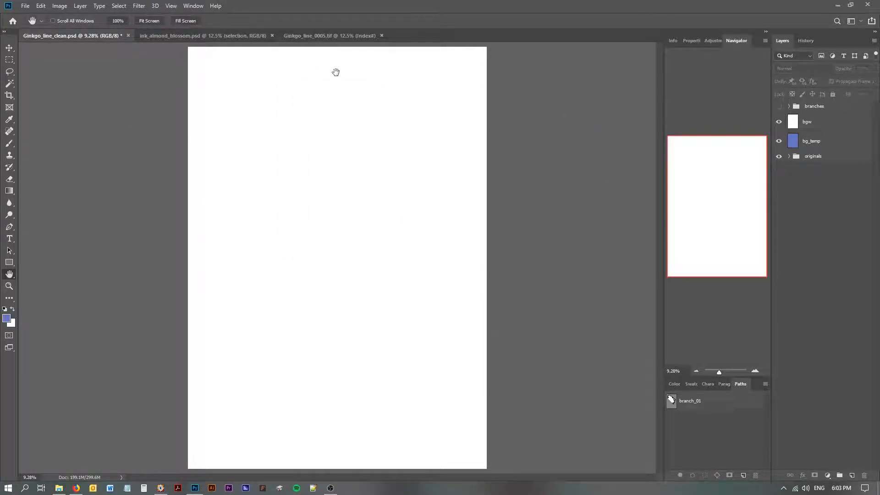
Float Ginkgo_line_0005.tif in its own window and try to copy its layer into Ginkgo_line_clean.psd
left_click(321, 36)
left_click_drag(309, 35, 394, 185)
left_click_drag(792, 111, 256, 128)
left_click(428, 182)
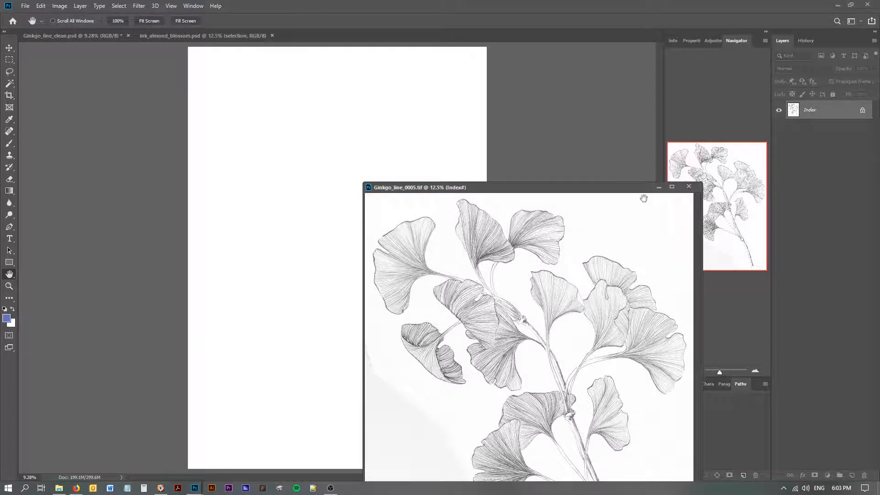
Convert the Ginkgo_line_0005.tif scan to RGB Color mode
left_click(59, 6)
mouse_move(67, 17)
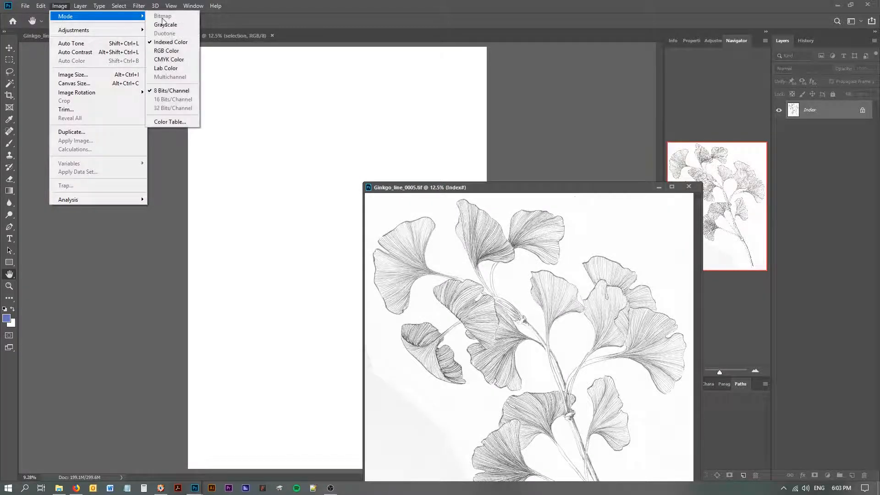
left_click(166, 51)
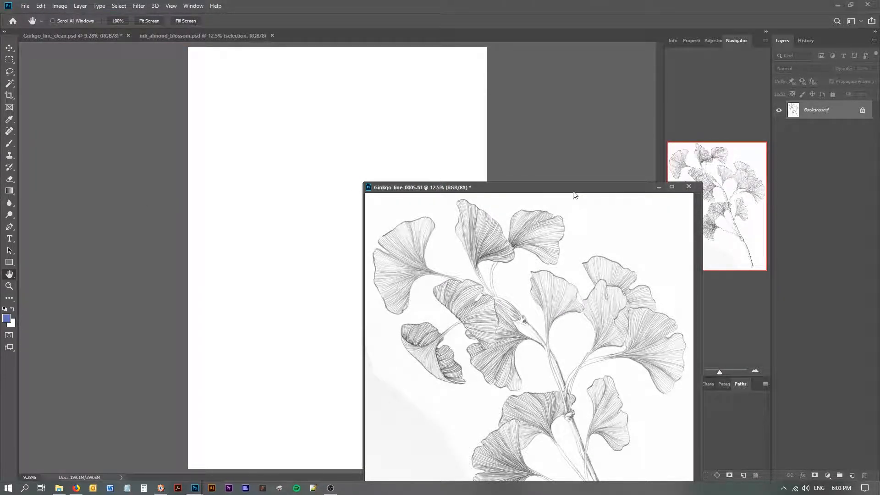
Copy the scan's Background layer into Ginkgo_line_clean.psd and close Ginkgo_line_0005.tif without saving
mouse_move(807, 112)
left_mouse_down()
mouse_move(274, 118)
mouse_move(293, 120)
left_mouse_up()
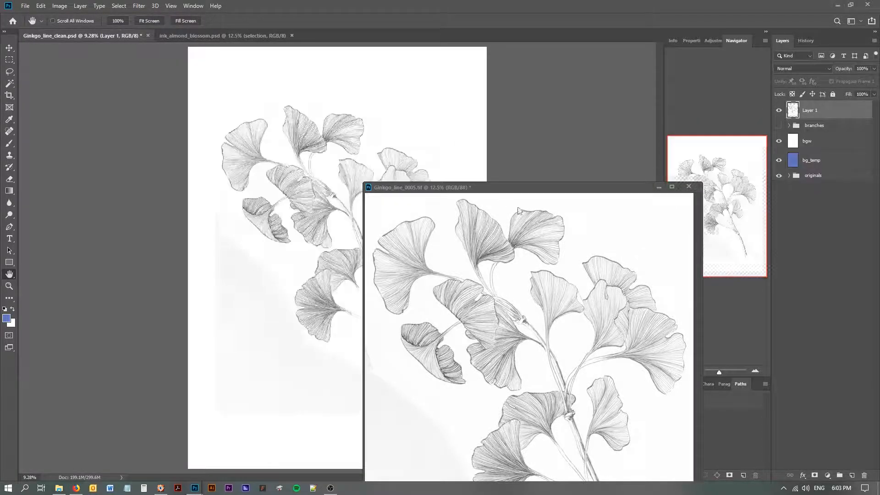
left_click(689, 188)
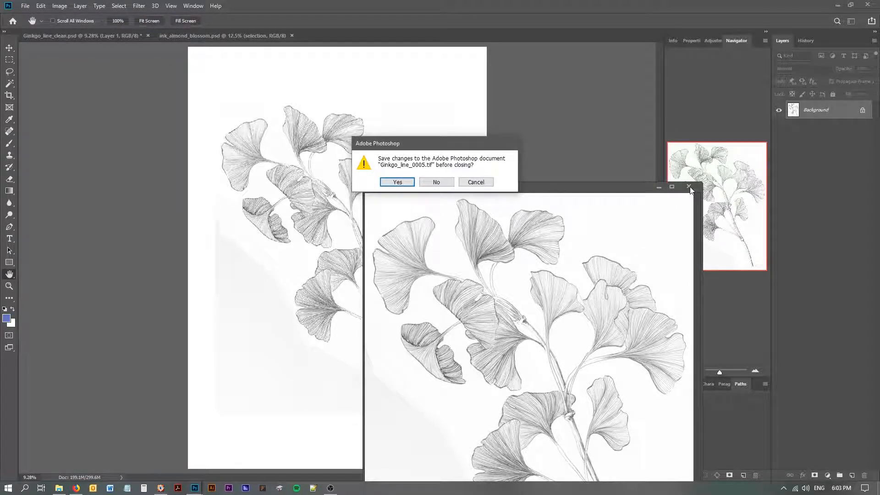
left_click(437, 182)
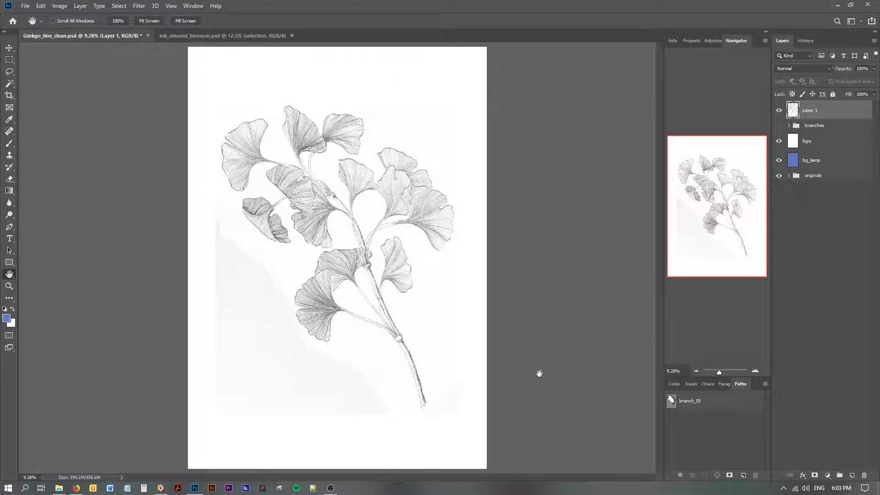
Rename the imported scan layer as Branch_02
double_click(809, 110)
key("Return")
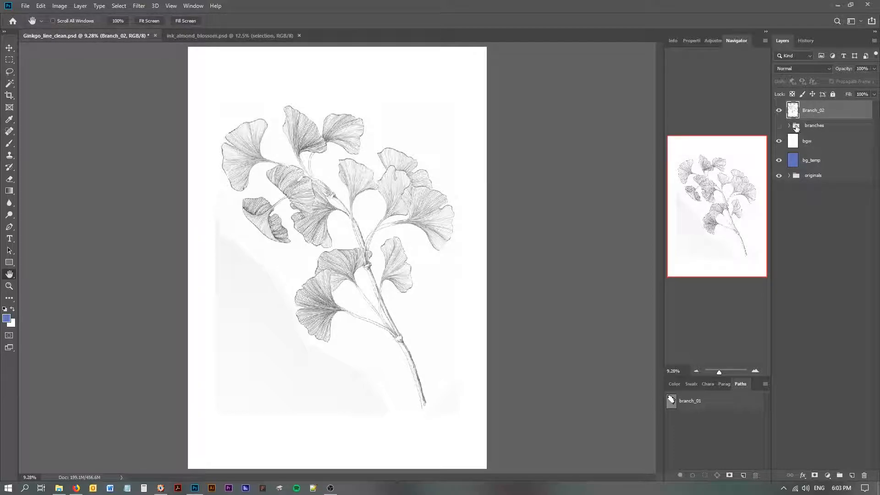
Expand the branches and originals groups and duplicate the Branch_02 layer, naming the copy Branch_02 as well
left_click(789, 125)
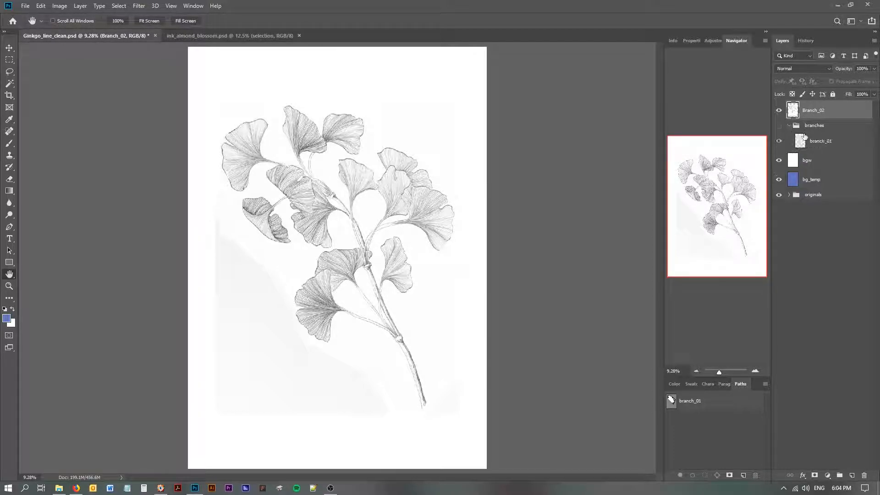
left_click(789, 195)
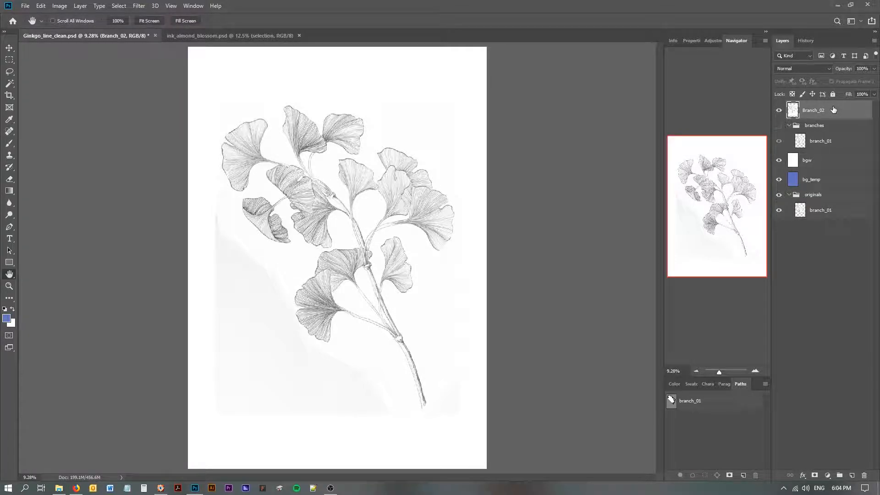
right_click(832, 110)
left_click(770, 147)
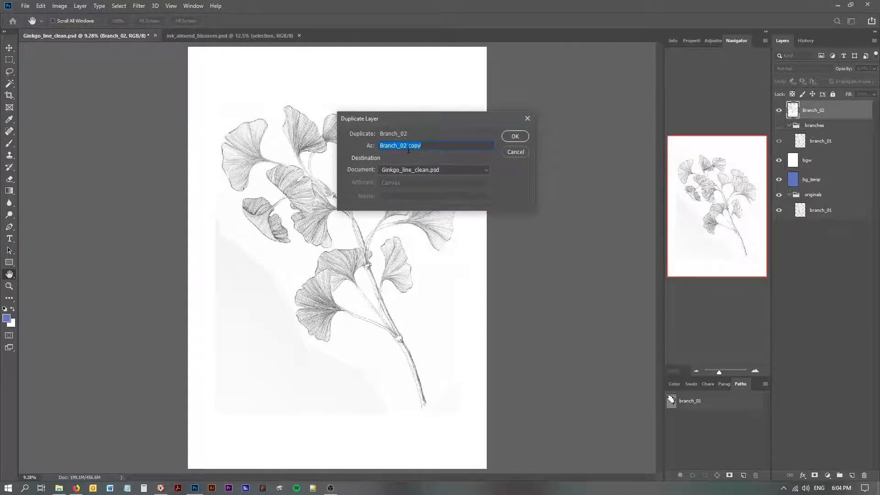
left_click_drag(408, 148, 432, 147)
key("Return")
Move the duplicate Branch_02 layer into the originals group above branch_01, and collapse and hide that group
left_click_drag(827, 114, 814, 222)
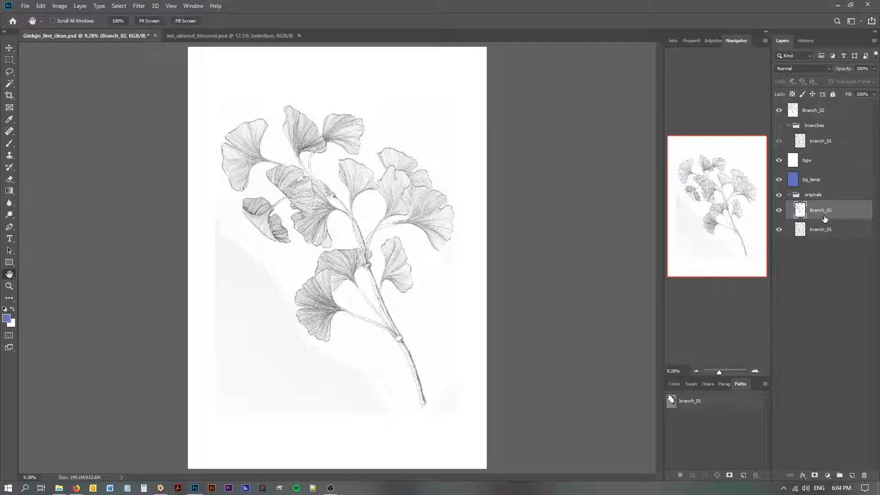
left_click(789, 194)
left_click(779, 194)
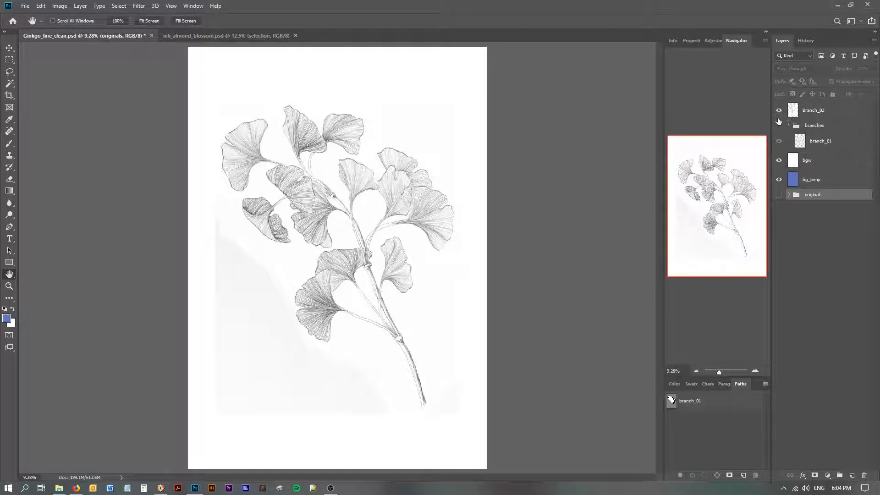
Move the remaining Branch_02 layer into the branches group above branch_01 and make that group visible
left_click(820, 112)
left_click_drag(817, 111, 837, 134)
left_click(779, 105)
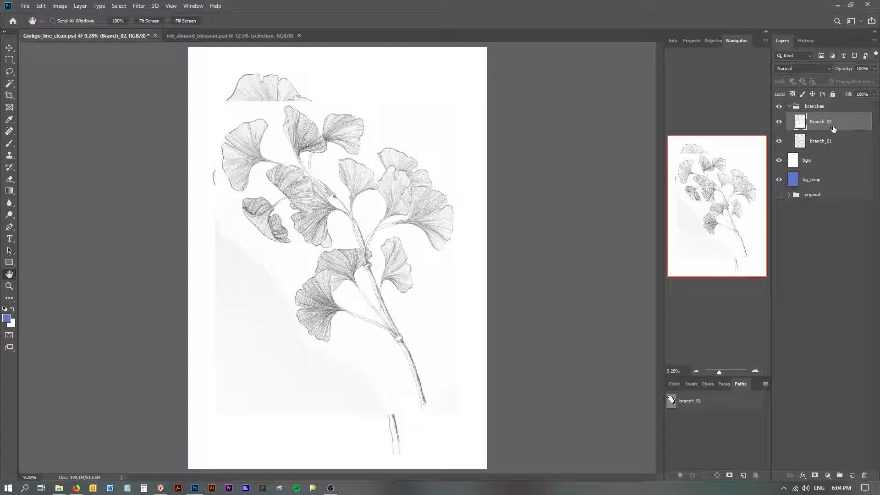
Hide the branch_01 layer and the white bgw layer so Branch_02 sits over the blue background
left_click(779, 141)
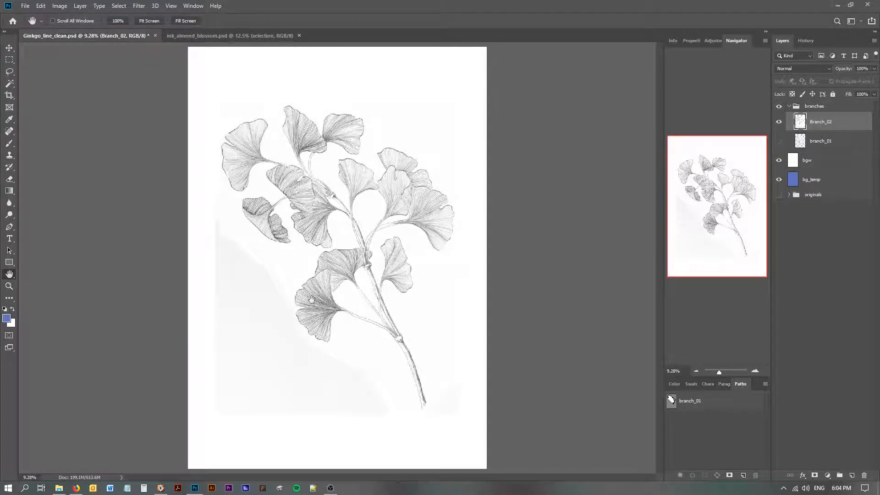
left_click(779, 162)
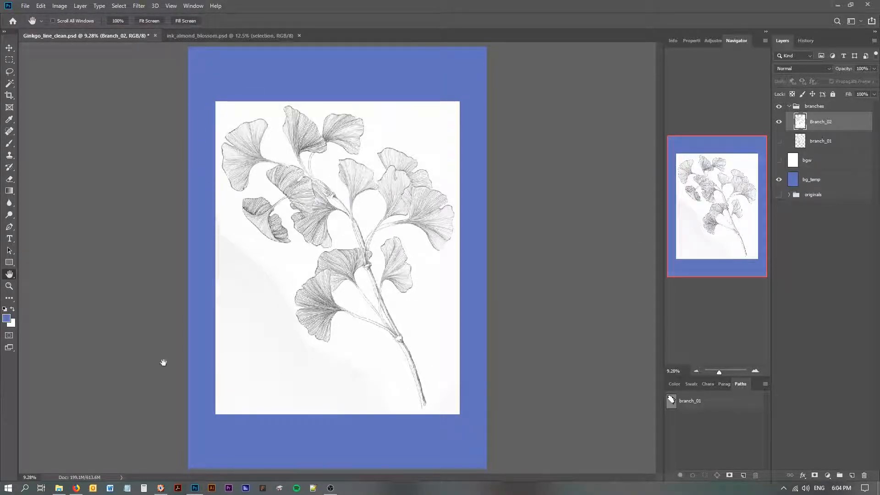
Examine the Branch_02 line drawing and its paper background up close, and return to the whole page
left_click(13, 289)
left_click(354, 290)
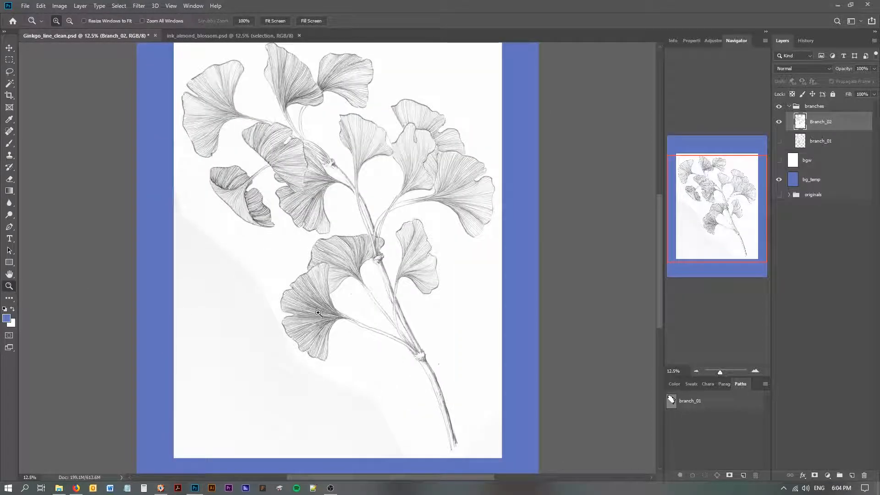
left_click(200, 251)
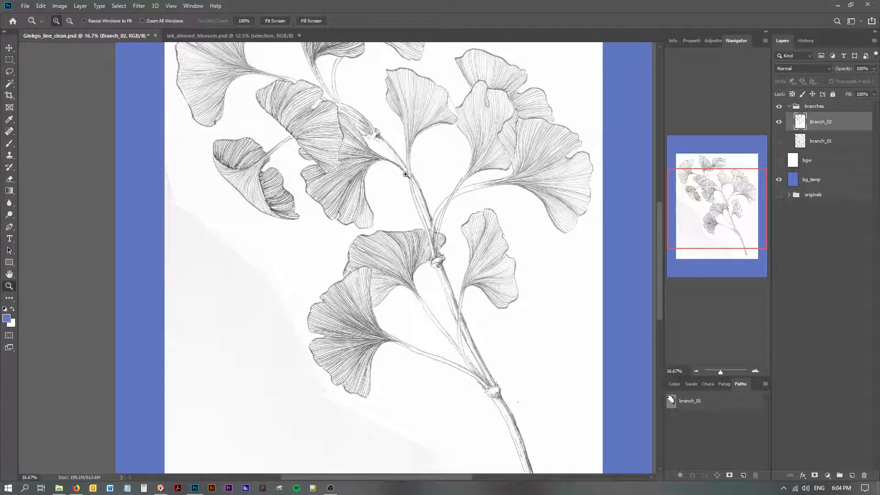
left_click(9, 274)
double_click(9, 273)
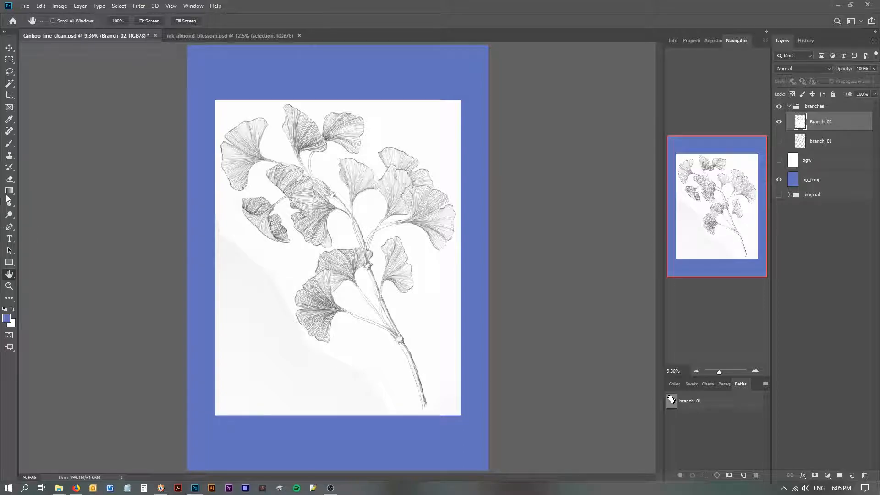
Select Branch_02's white paper with the Magic Wand at tolerance 6, adding the enclosed area between the lower stems to the selection
left_click(9, 84)
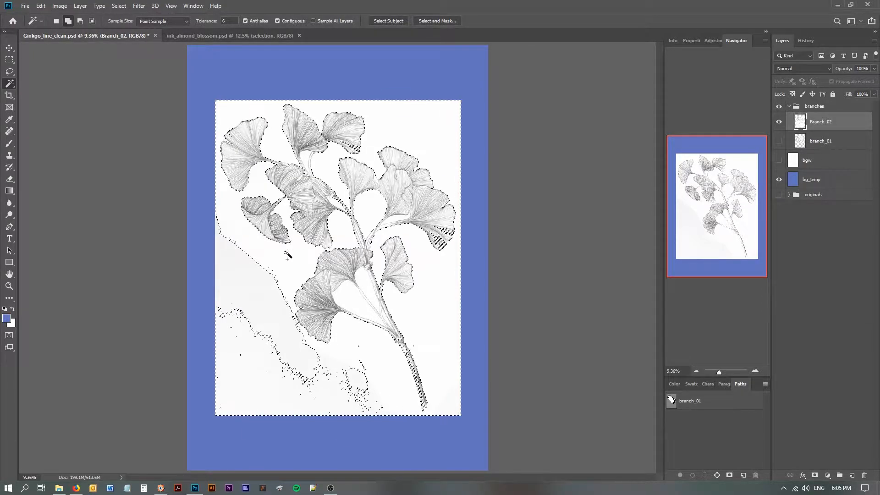
left_click(355, 303, "shift")
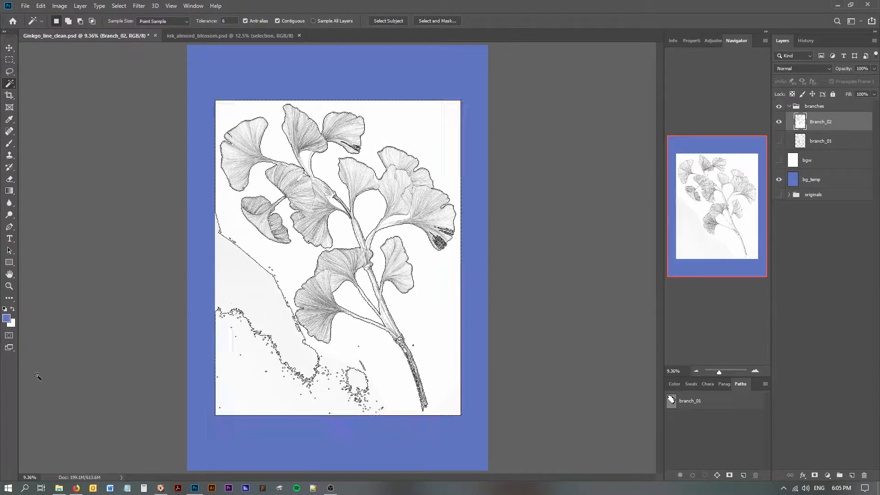
left_click(8, 286)
left_click(378, 305)
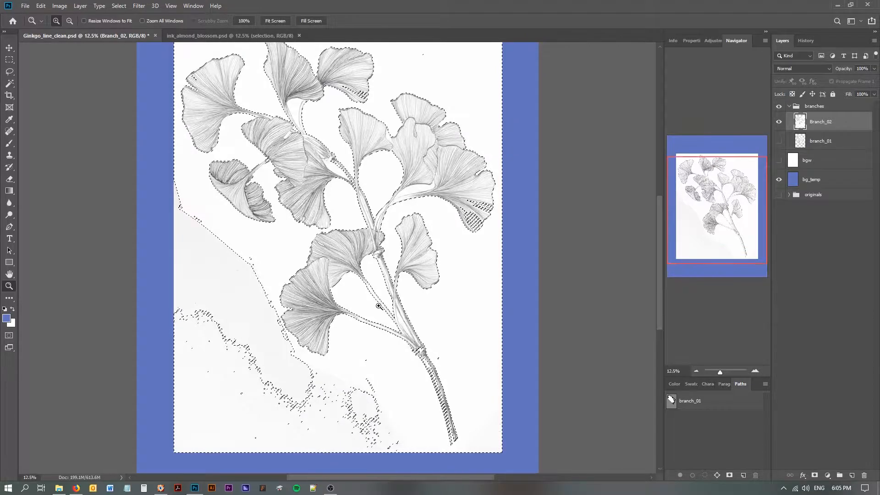
left_click(365, 299)
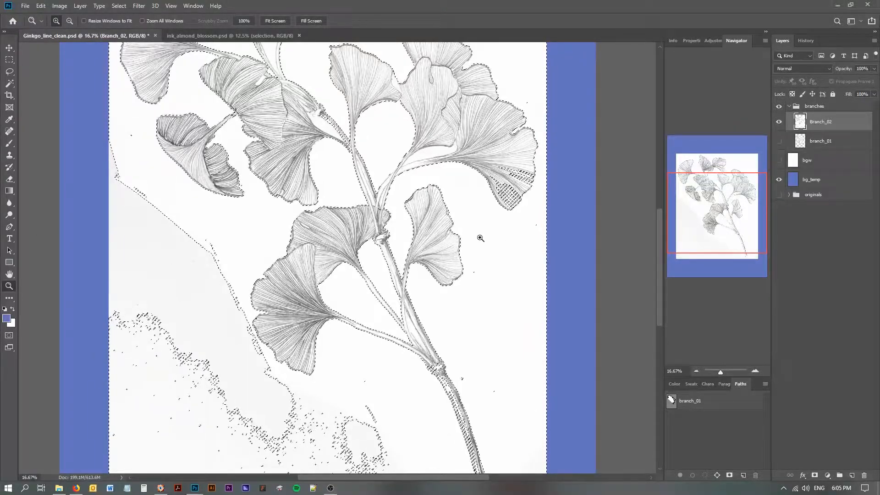
left_click(8, 86)
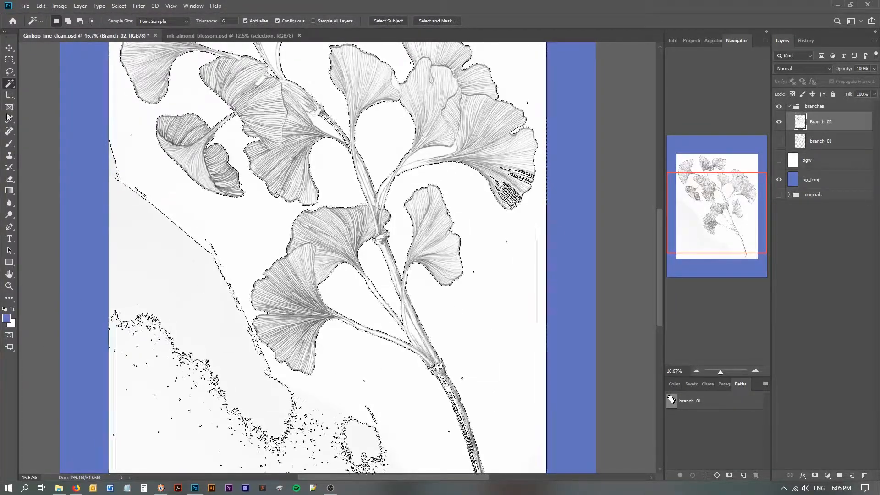
Add the grey shaded paper in the drawing's lower-left area to the Magic Wand selection
left_click(9, 286)
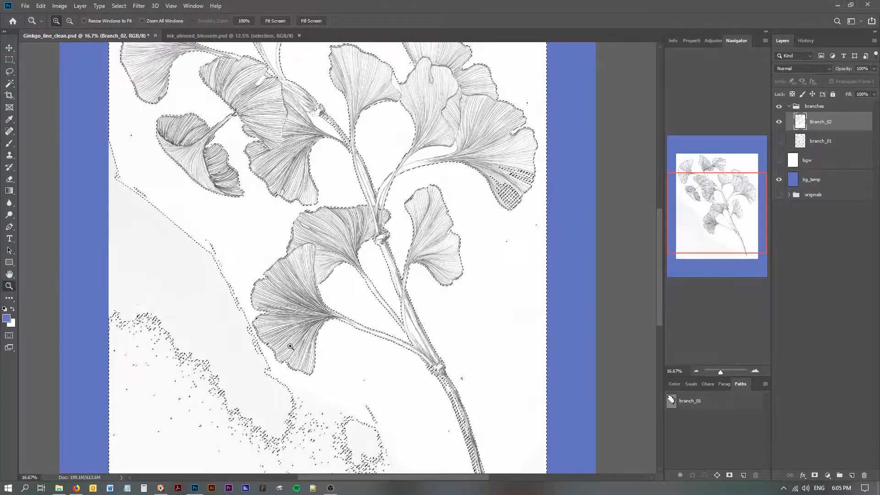
key("ctrl+minus")
left_click(7, 83)
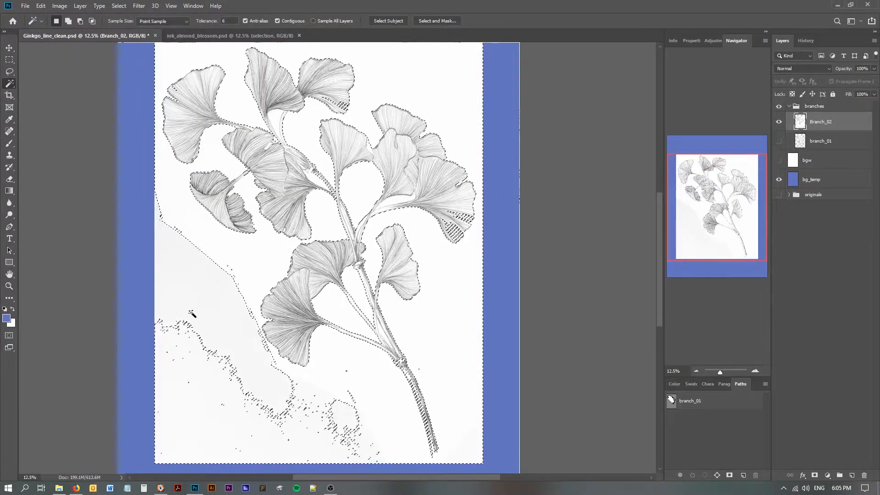
left_click(192, 313, "shift")
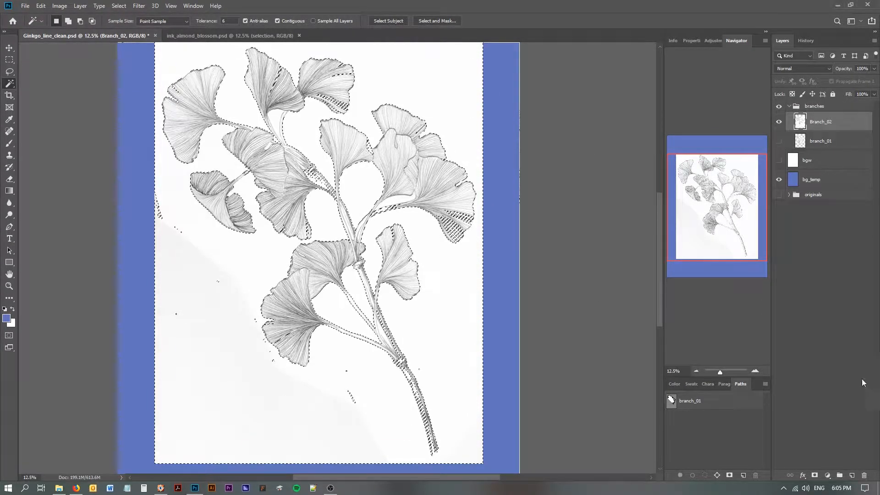
Add a layer mask to Branch_02 that hides the selected paper background
left_click(801, 476)
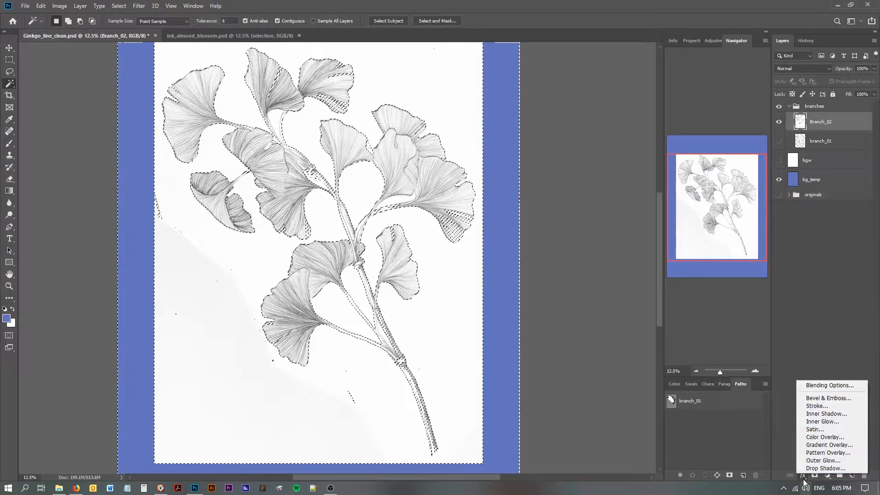
left_click(815, 477)
left_click(815, 476)
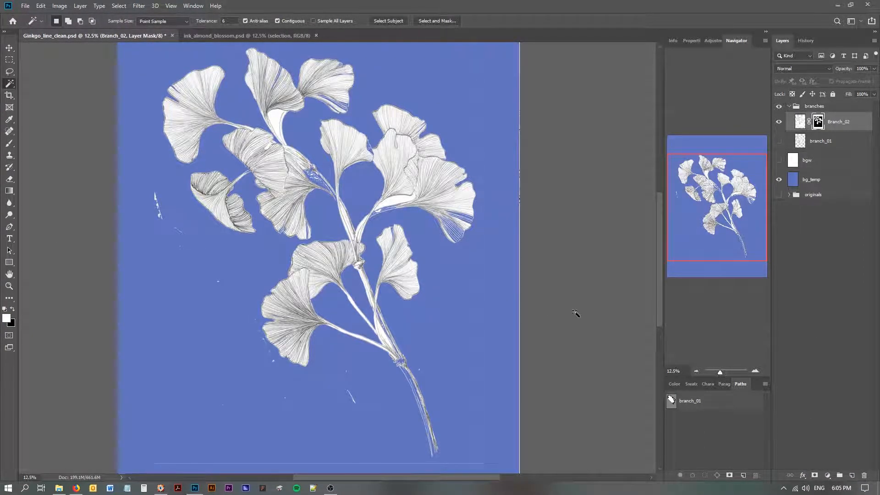
Examine the masked rightmost leaf up close, comparing it over the white bgw layer and over the blue background
scroll(579, 316, "up", 2)
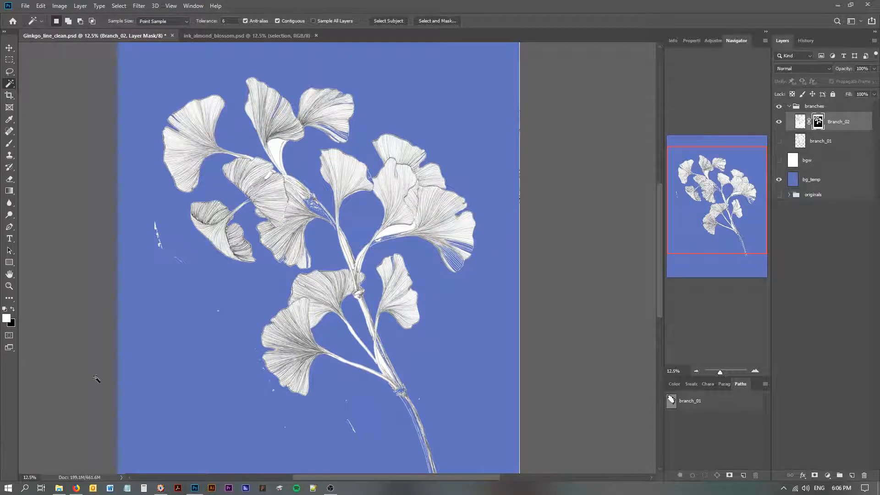
left_click(9, 285)
left_click(457, 257)
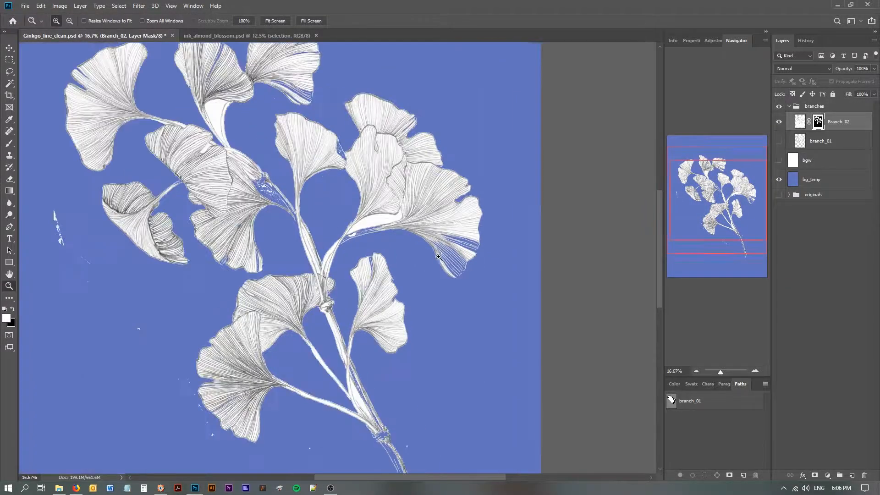
left_click(439, 255)
left_click(452, 266)
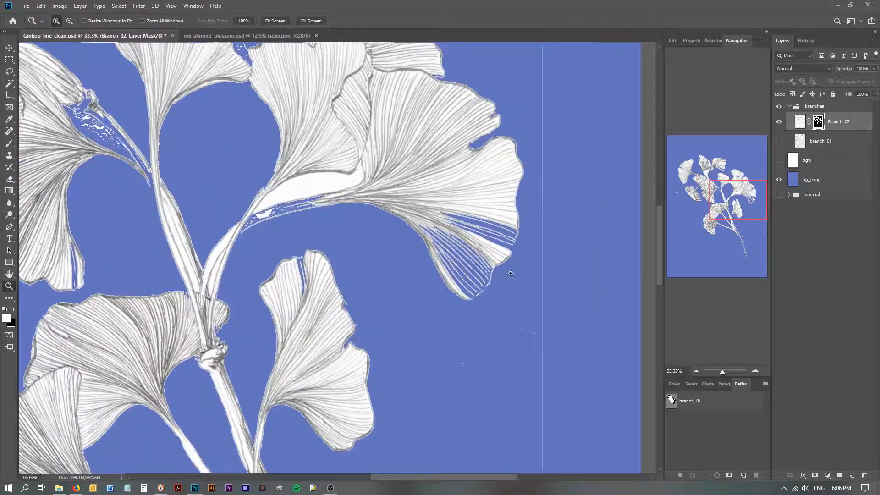
left_click(515, 243)
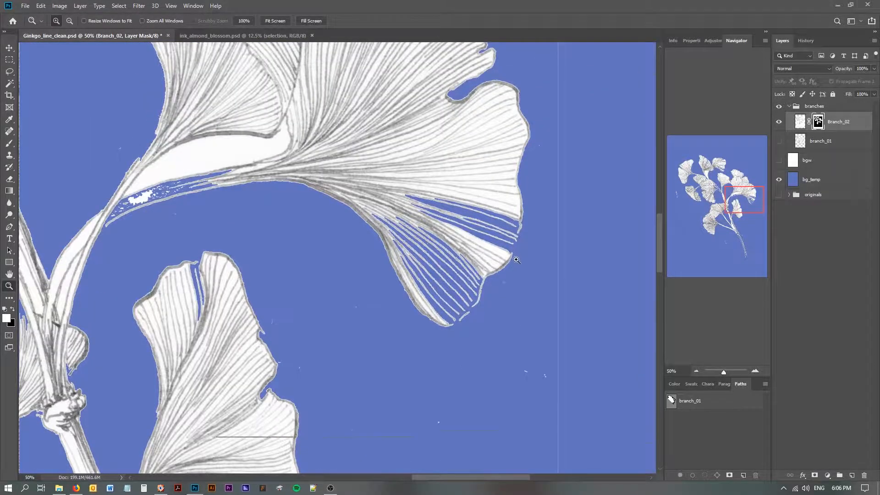
left_click(516, 236)
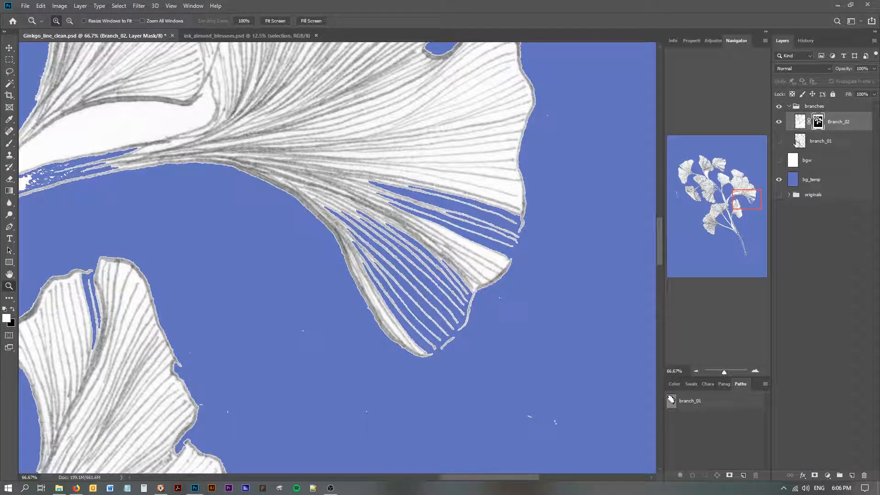
left_click(778, 160)
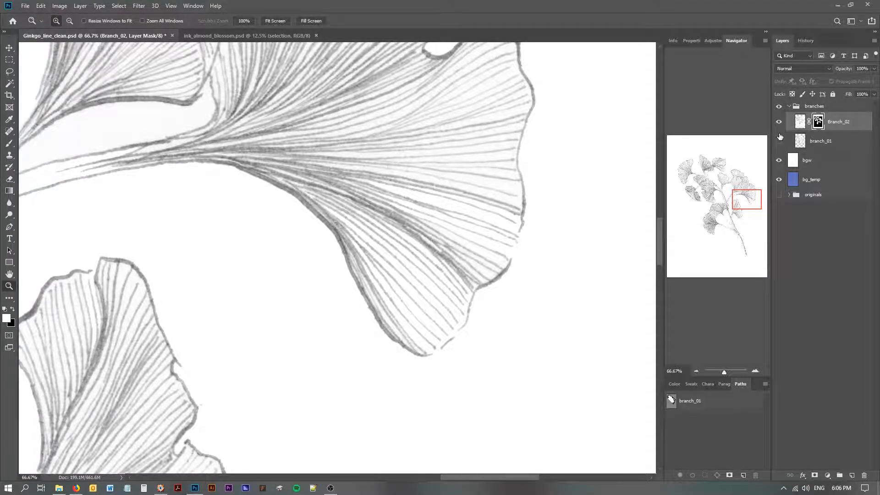
left_click(778, 161)
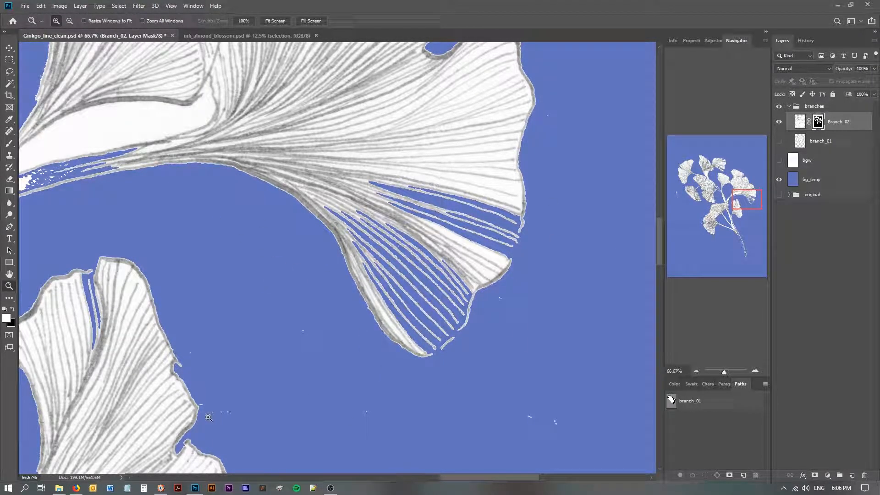
Examine the mask edge along the small leaf right of the main stem and follow it to the stem node
left_click_drag(116, 254, 149, 277)
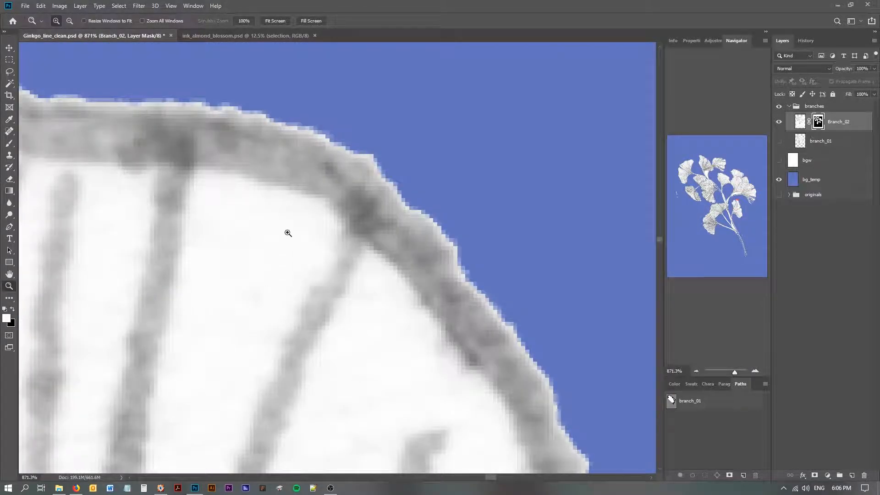
left_click(322, 233, "alt")
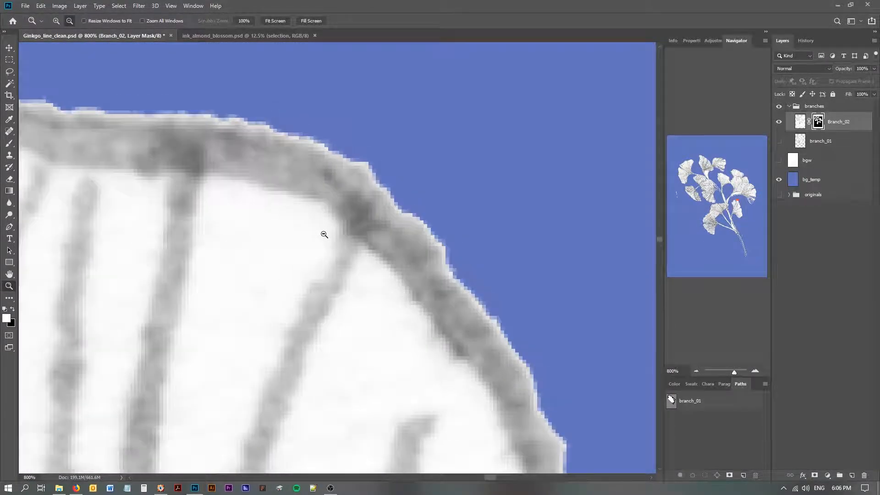
left_click(323, 220, "alt")
left_click(324, 221, "alt")
left_click(324, 221, "alt")
left_click(323, 221, "alt")
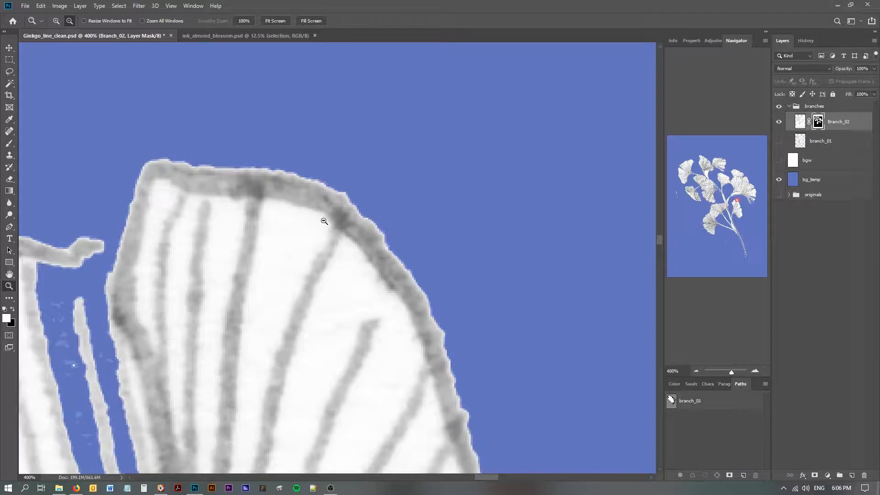
left_click(324, 221, "alt")
left_click_drag(88, 334, 426, 320)
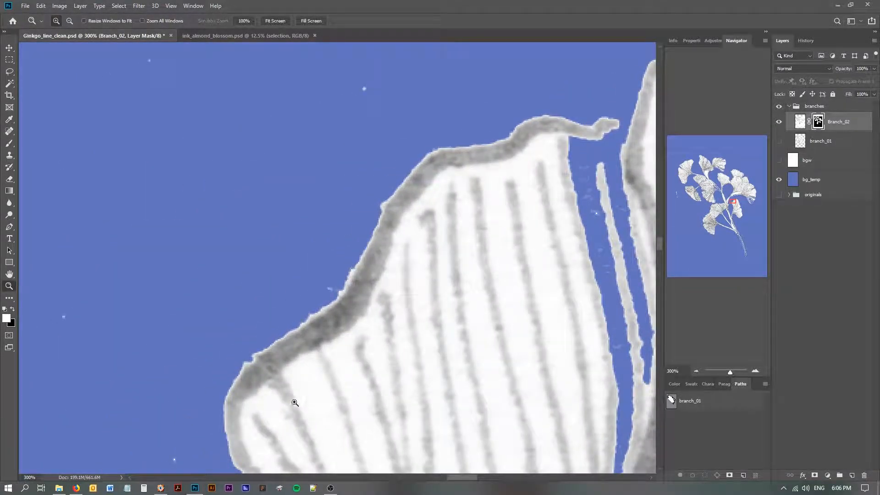
left_click_drag(318, 410, 328, 204)
left_click_drag(275, 413, 239, 320)
left_click_drag(201, 454, 197, 364)
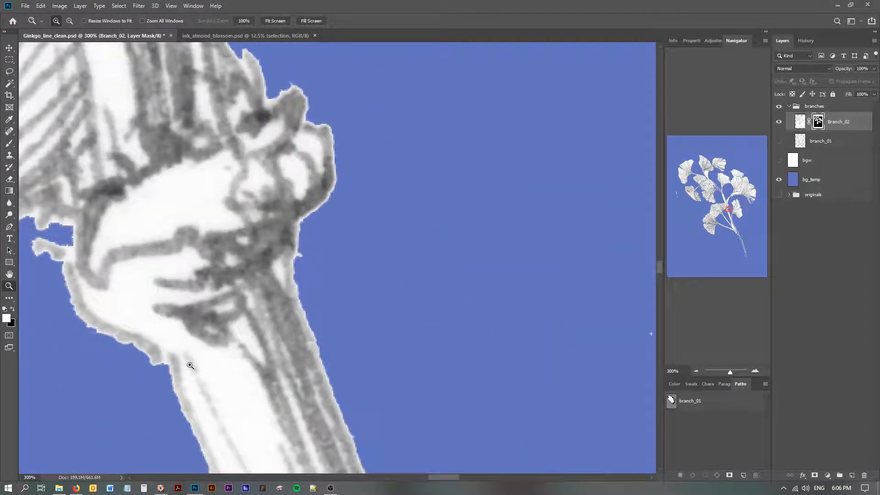
Inspect the mask edge around the stem node and along the upper outline of the large leaf beside it
left_click(223, 311, "alt")
left_click(223, 310, "alt")
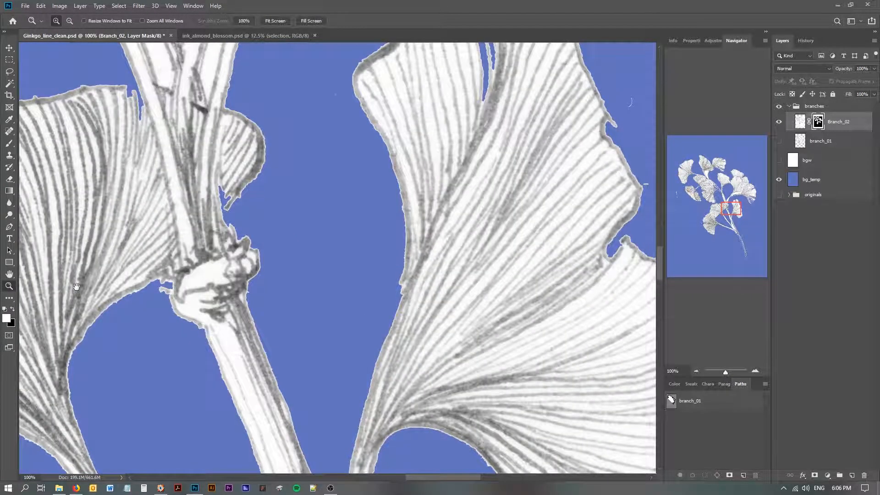
left_click_drag(256, 330, 367, 362)
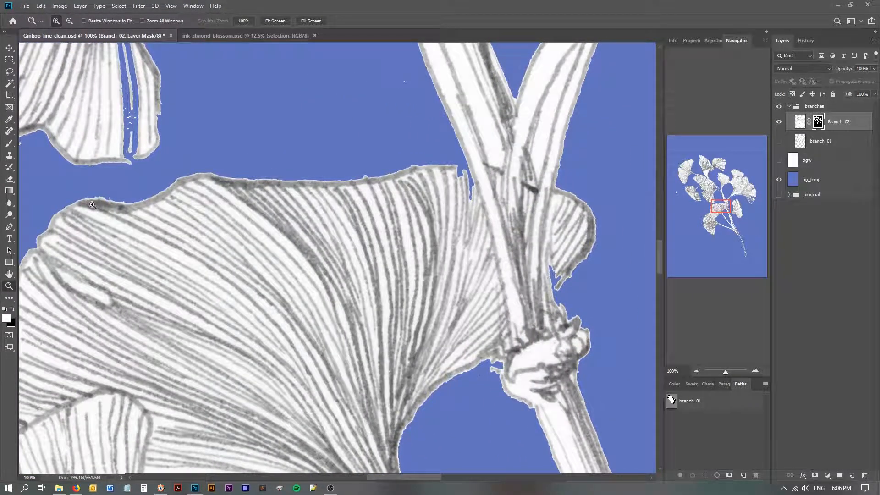
left_click(98, 200)
left_click(98, 200)
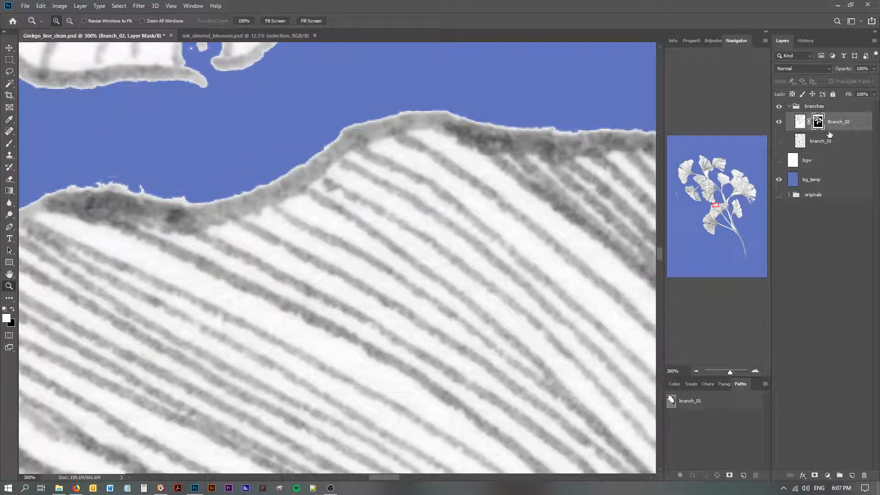
Rename the masked Branch_02 layer as Branch_02_magic_wand
key("ctrl+2")
double_click(850, 121)
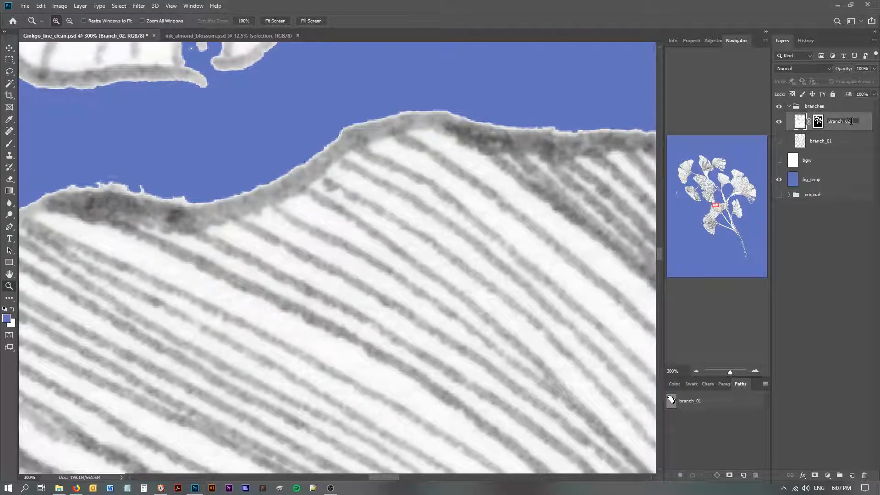
type("_magic_wand")
key("Return")
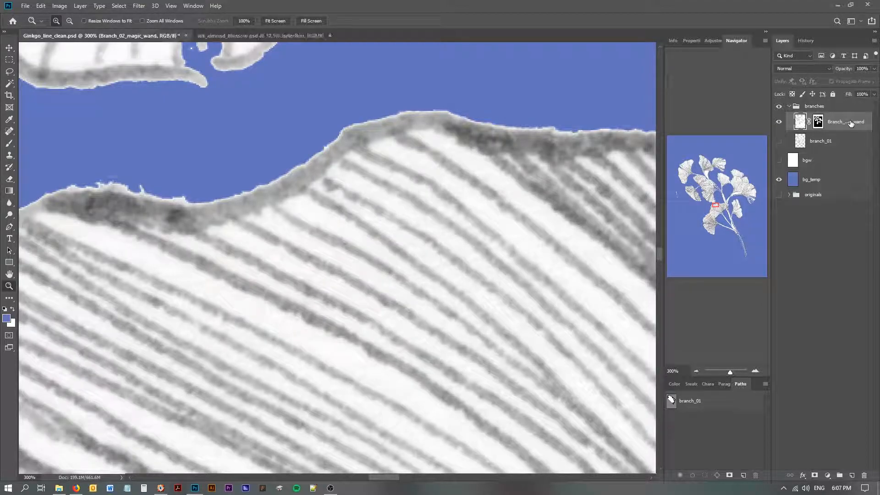
Duplicate the Branch_02_magic_wand layer and rename the copy as Branch_02_magic_path_tool
left_click(789, 196)
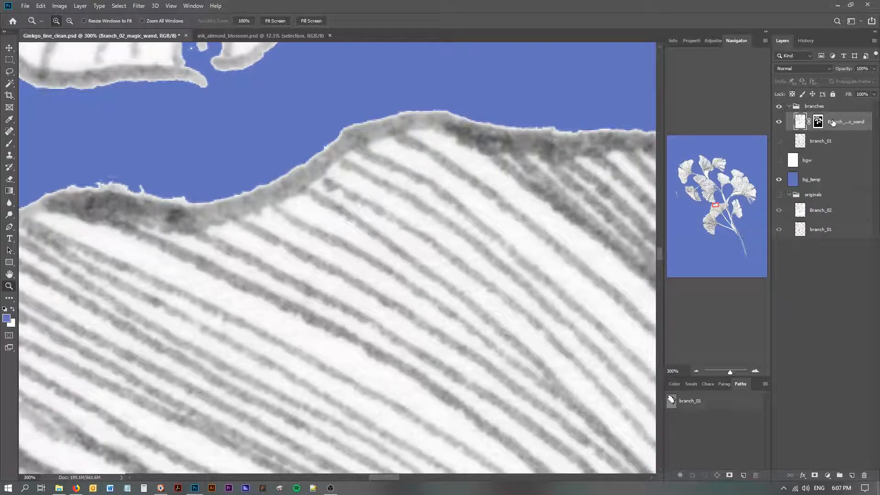
left_click(789, 195)
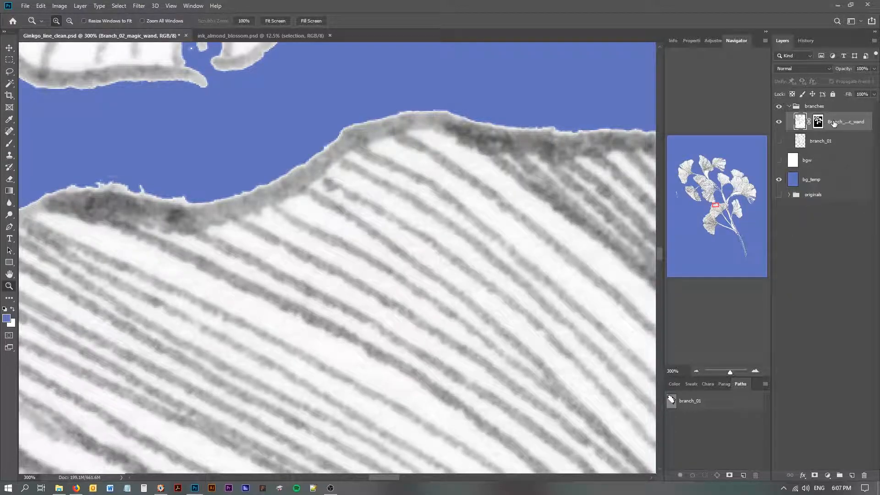
key("ctrl+j")
key("Return")
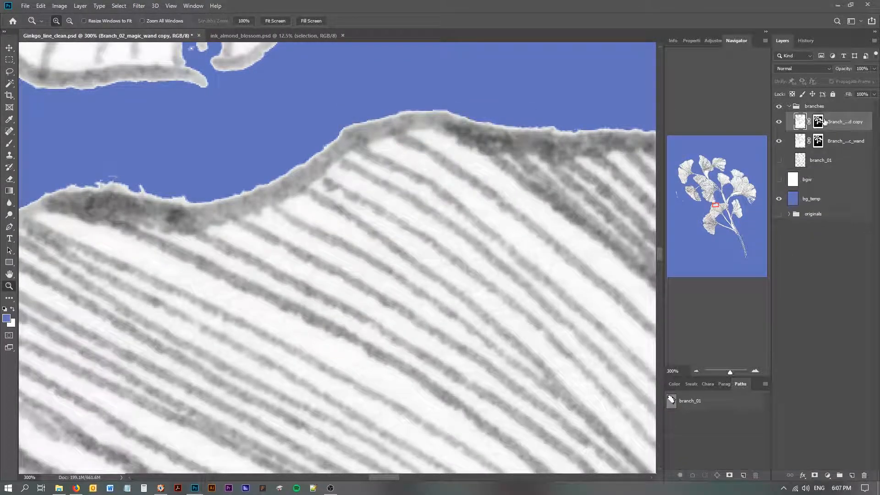
double_click(839, 121)
type("path_too")
key("Return")
Delete the mask from Branch_02_magic_path_tool without applying it, and hide the Branch_02_magic_wand layer
left_click_drag(818, 122, 863, 477)
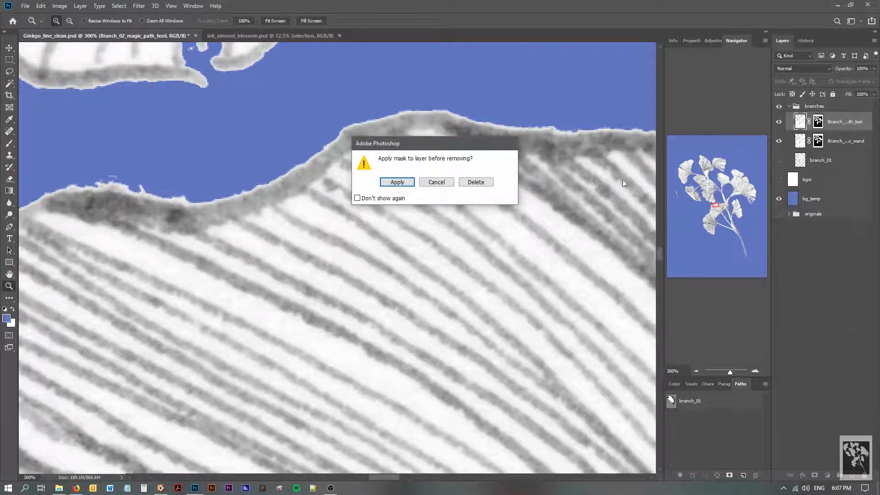
left_click(475, 182)
left_click(779, 142)
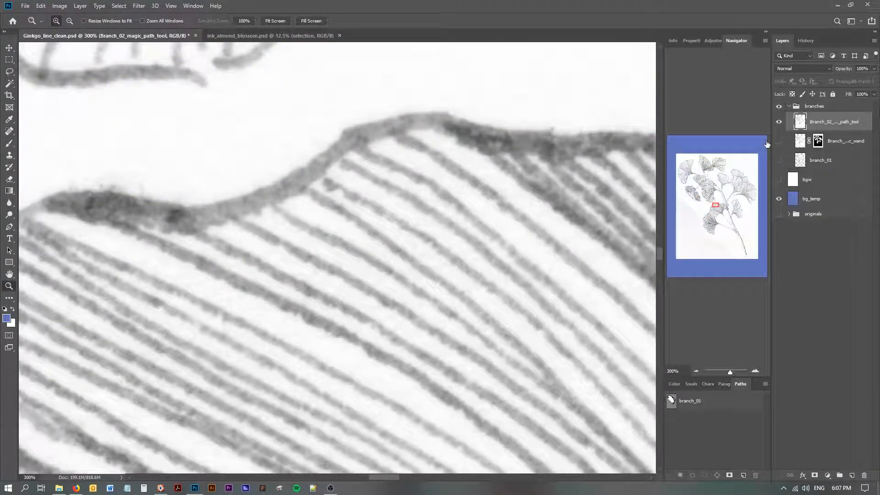
Examine the outline of the branch's upper-left ginkgo leaf at 100% magnification
double_click(9, 273)
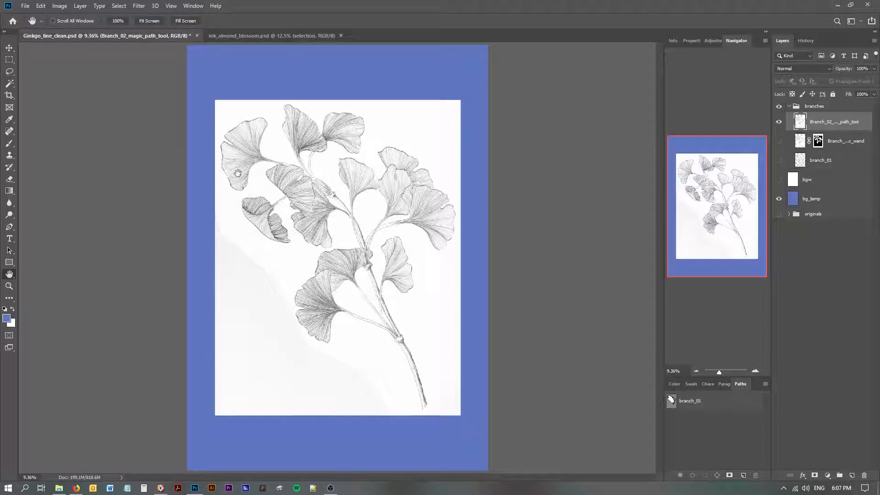
key("z")
left_click(259, 145)
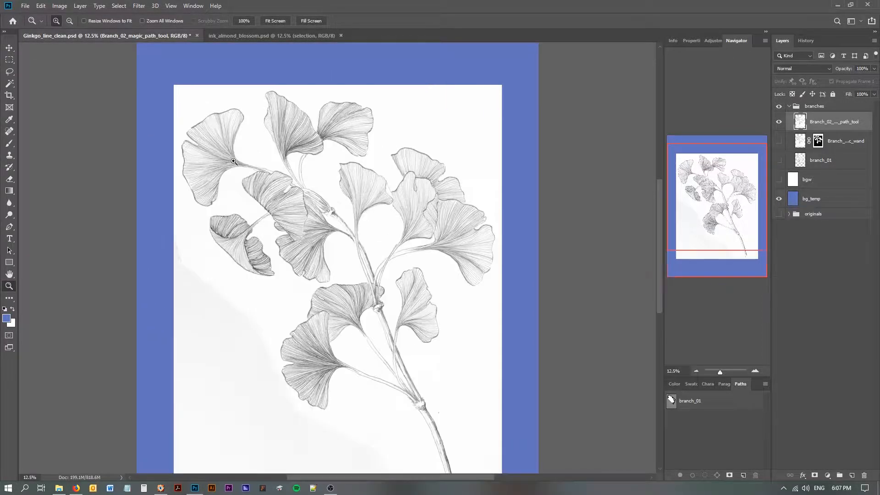
left_click(202, 165)
left_click(195, 159)
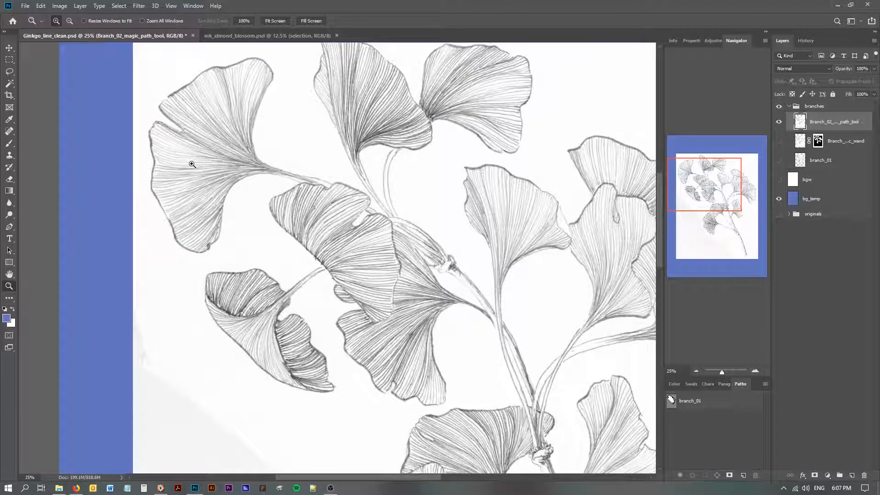
left_click(192, 164)
left_click(237, 158)
left_click_drag(185, 112, 308, 223)
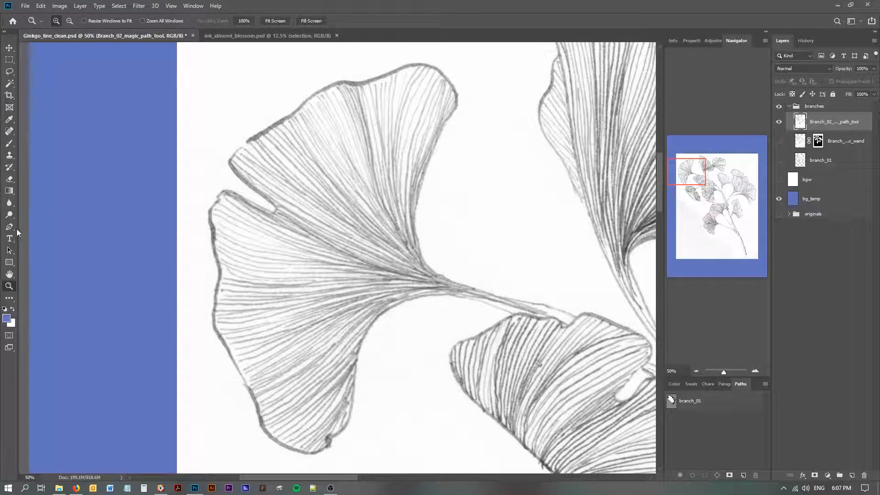
left_click(9, 226)
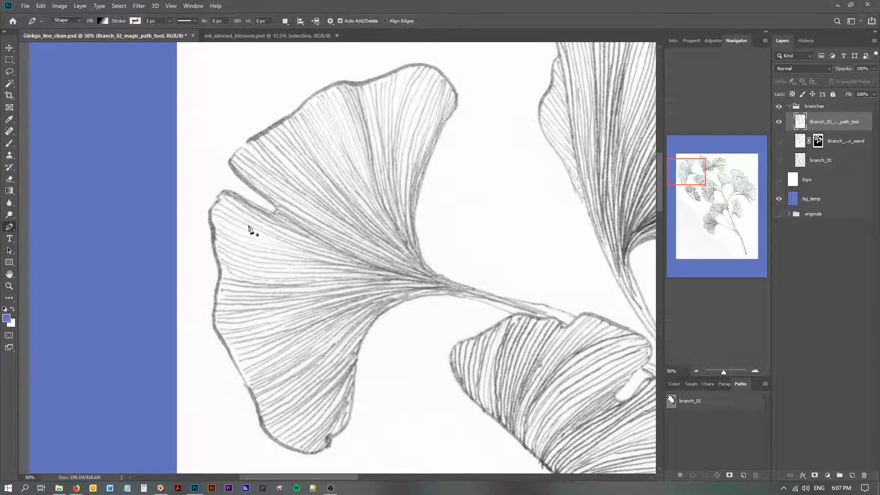
left_click(9, 286)
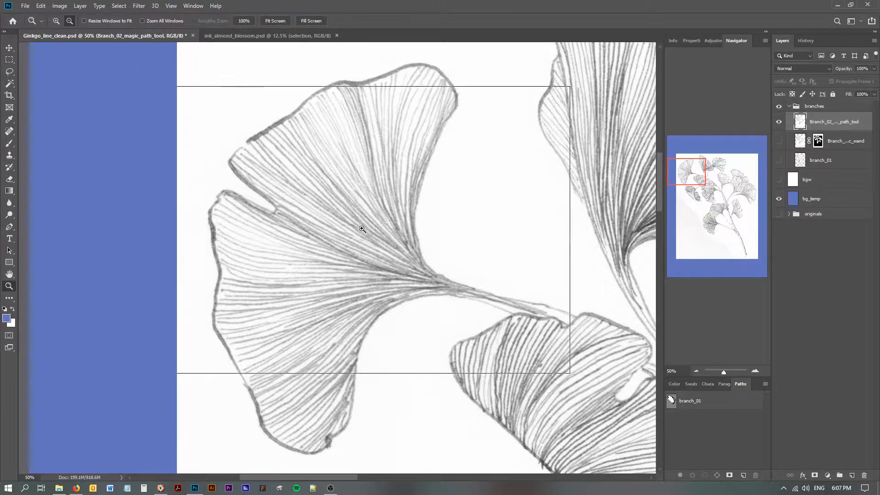
left_click(362, 229, "alt")
left_click(385, 154)
left_click(384, 157)
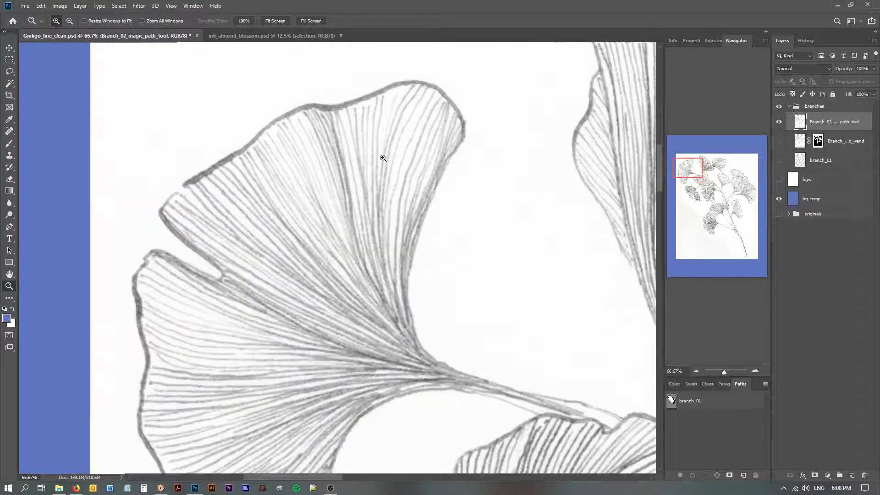
left_click(381, 159)
left_click_drag(330, 213, 346, 266)
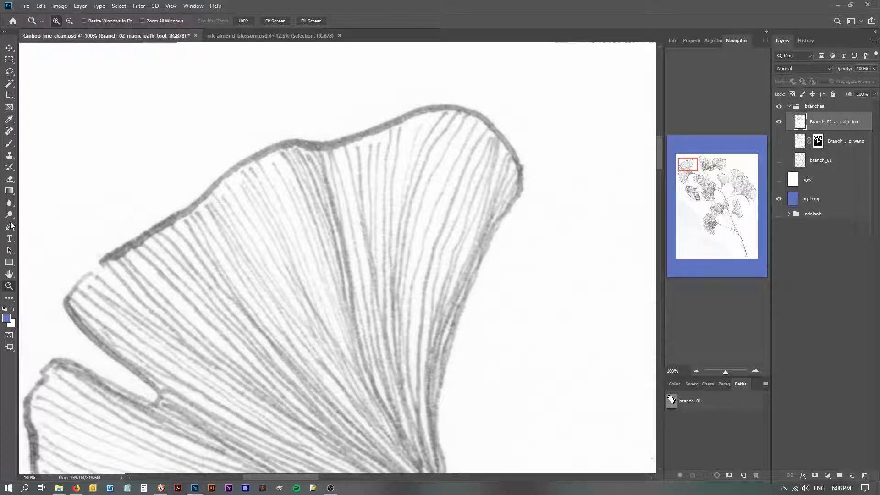
left_click(10, 227)
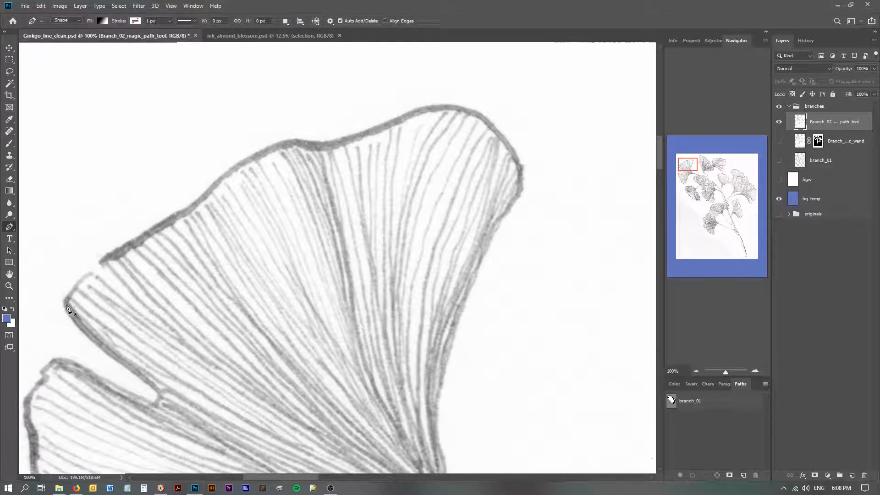
left_click(51, 360)
left_click_drag(79, 364, 93, 372)
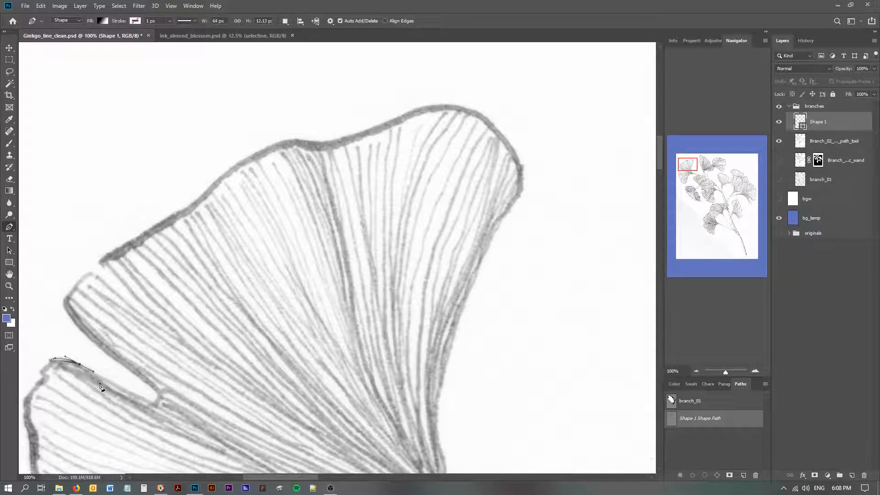
left_click_drag(114, 384, 122, 389)
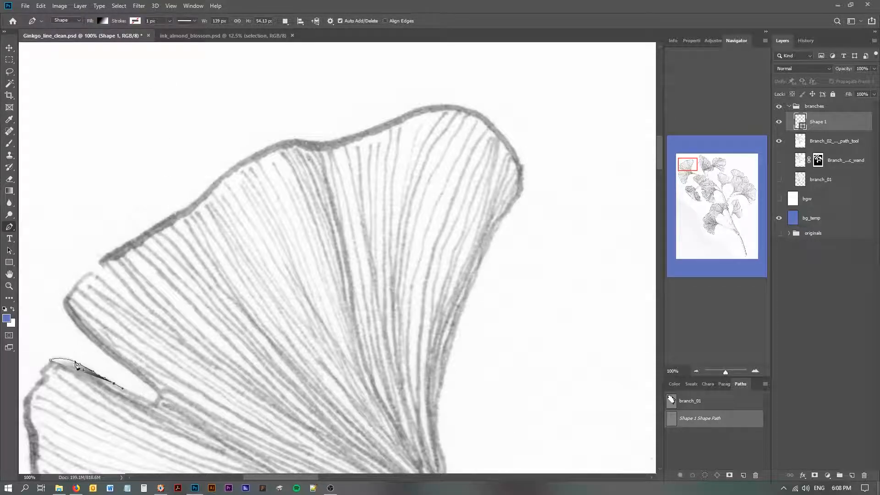
key("ctrl+z")
key("ctrl+z")
key("ctrl+z")
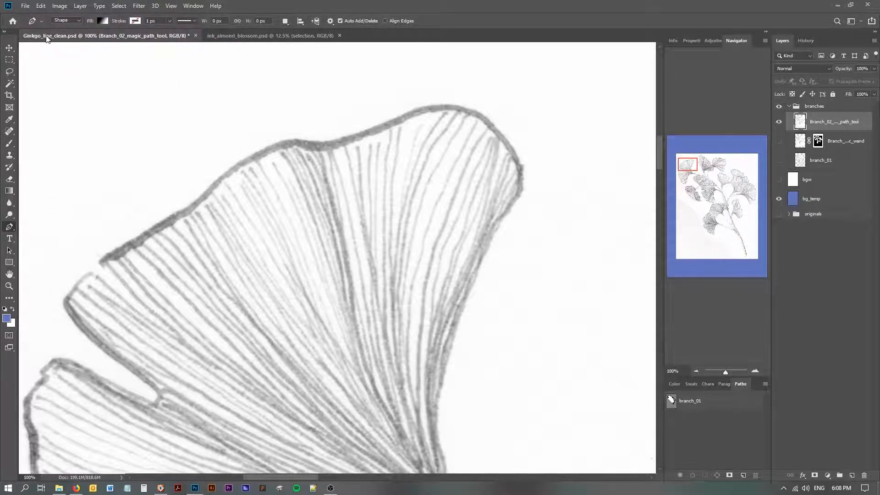
Set the Pen tool to Path mode and trace the upper-left leaf's notch, from the lower lobe's tip around to the upper lobe's corner
left_click(66, 24)
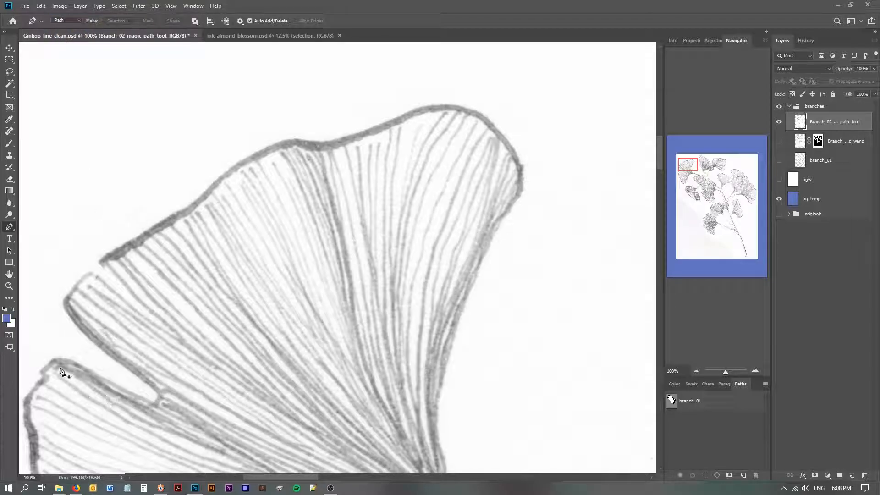
left_click_drag(58, 359, 68, 357)
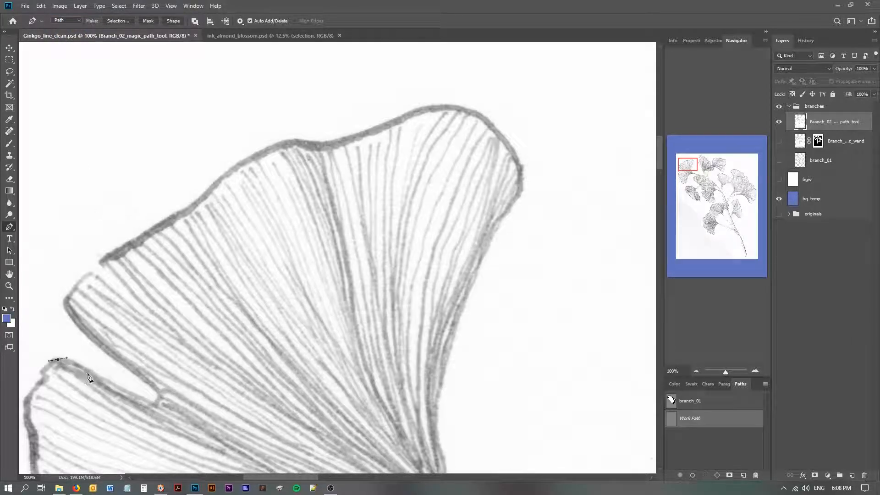
left_click(134, 395)
left_click_drag(134, 395, 118, 365)
left_click_drag(81, 331, 63, 298)
left_click_drag(85, 277, 92, 269)
left_click(100, 263)
Continue the path along the upper lobe's wavy top edge and around its rounded tip
left_click_drag(102, 260, 193, 205)
left_click_drag(220, 178, 324, 144)
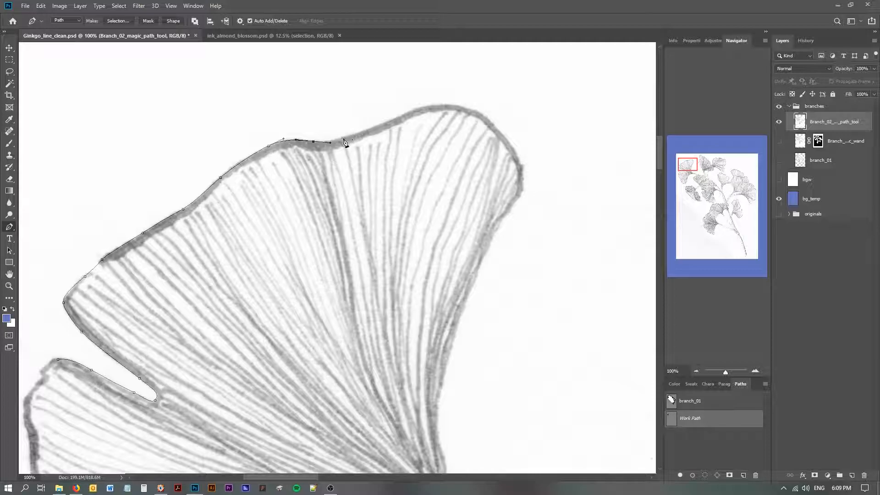
left_click_drag(361, 133, 495, 120)
left_click_drag(513, 148, 519, 158)
left_click_drag(522, 189, 519, 200)
Continue the path down the upper lobe's inner edge to the leaf base and cut across the stem
left_click_drag(494, 234, 489, 249)
left_click_drag(471, 288, 446, 364)
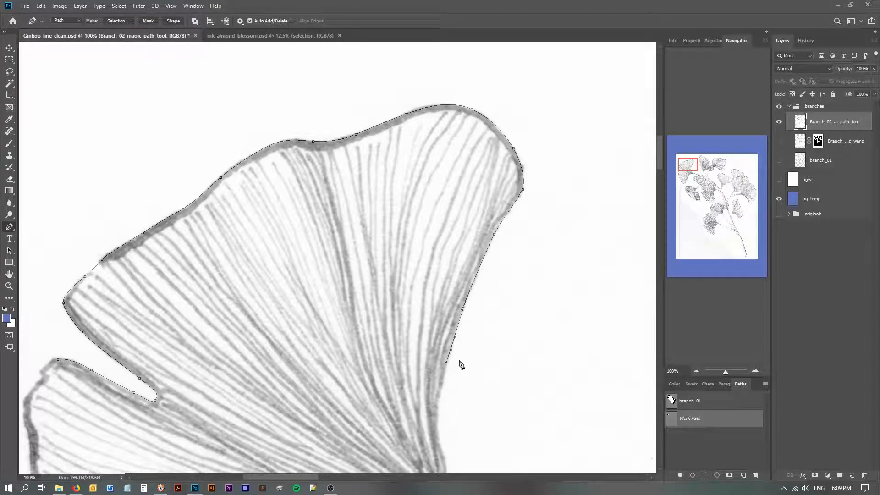
left_click_drag(440, 397, 438, 418)
scroll(295, 362, "down", 5)
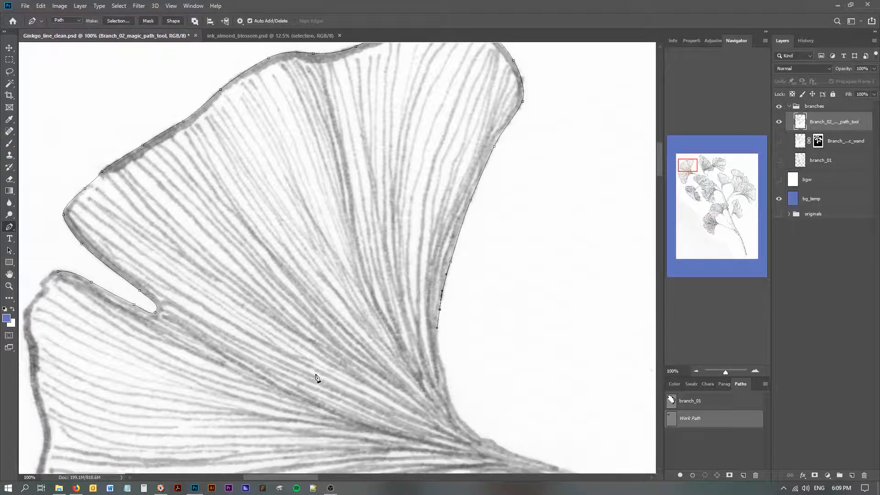
left_click_drag(438, 324, 510, 429)
left_click_drag(557, 442, 565, 447)
left_click_drag(518, 463, 512, 463)
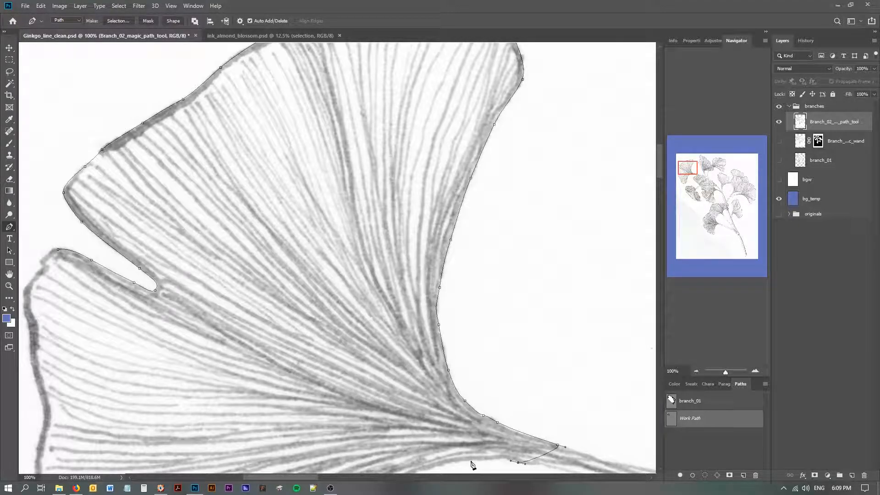
Trace the path from the stem along the lower lobe's inner edge and around the small curl near its bottom tip
left_click_drag(470, 460, 450, 465)
left_click_drag(351, 449, 446, 284)
left_click_drag(494, 315, 473, 325)
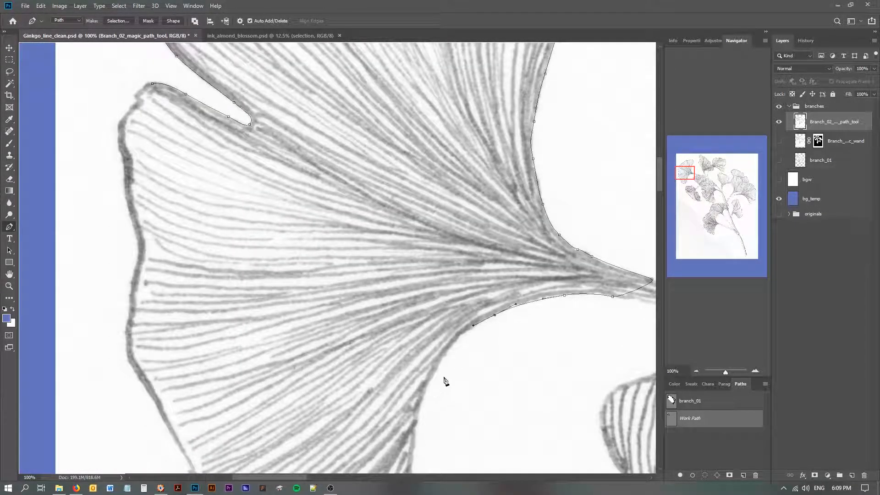
left_click_drag(441, 362, 400, 259)
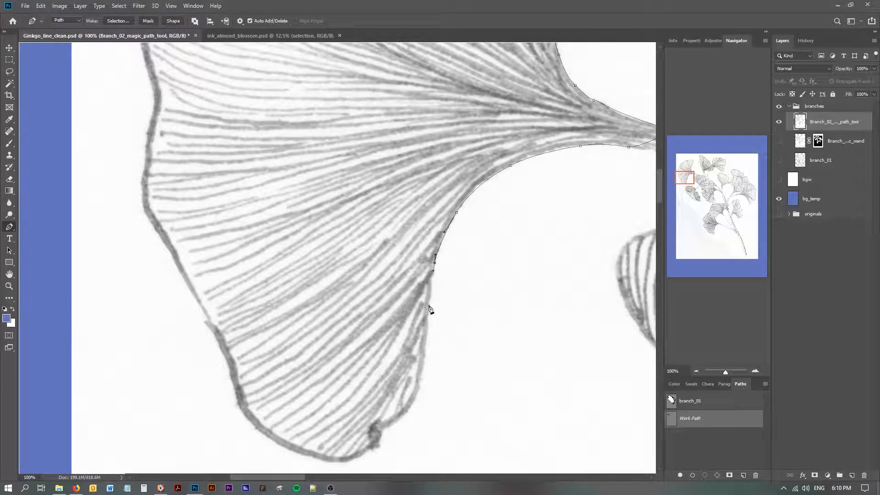
left_click_drag(432, 292, 430, 306)
left_click_drag(424, 359, 423, 364)
left_click_drag(415, 398, 389, 427)
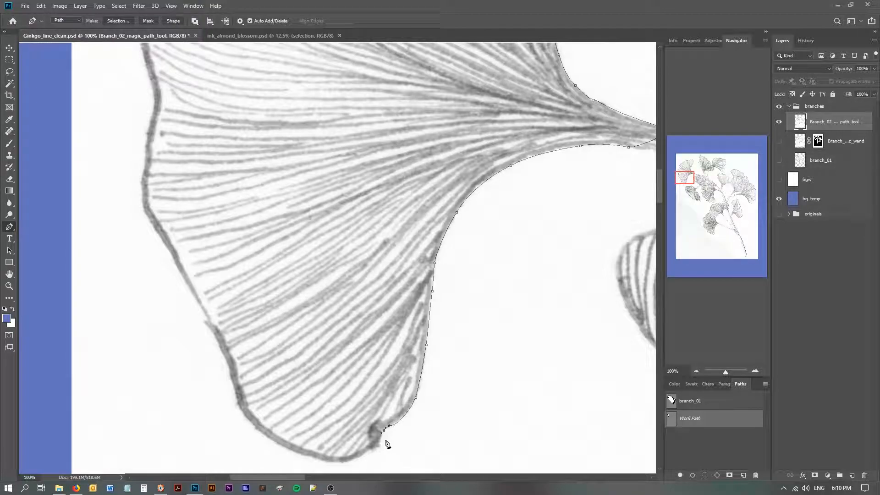
left_click_drag(376, 445, 363, 455)
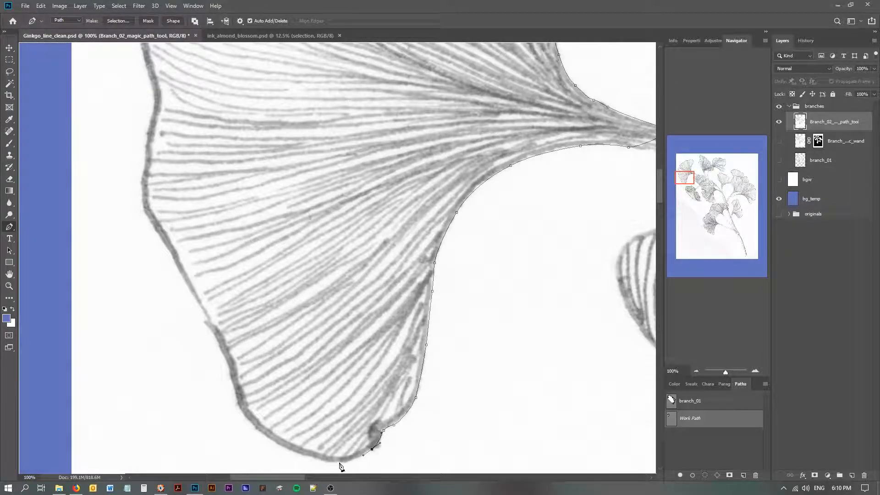
Continue the path around the lower lobe's bottom curve and up the lower part of its outer edge
left_click_drag(340, 462, 287, 446)
left_click_drag(250, 420, 236, 405)
left_click_drag(231, 370, 222, 353)
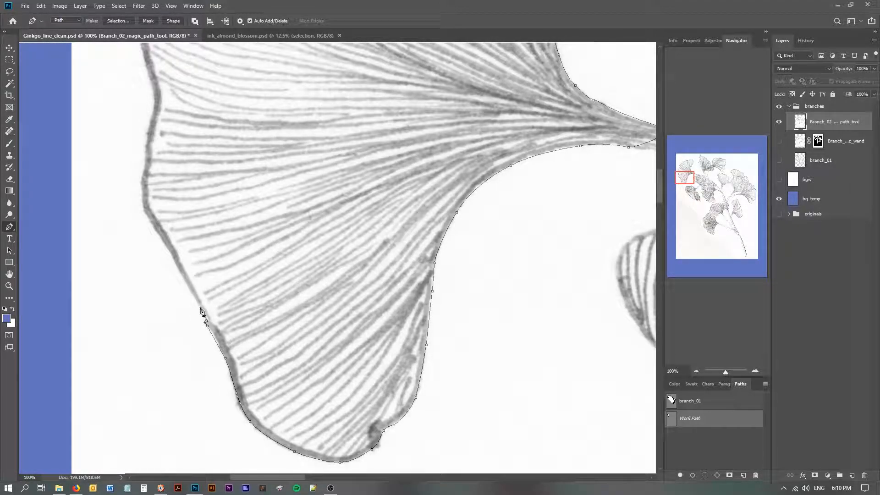
left_click_drag(221, 288, 306, 377)
left_click_drag(258, 345, 225, 266)
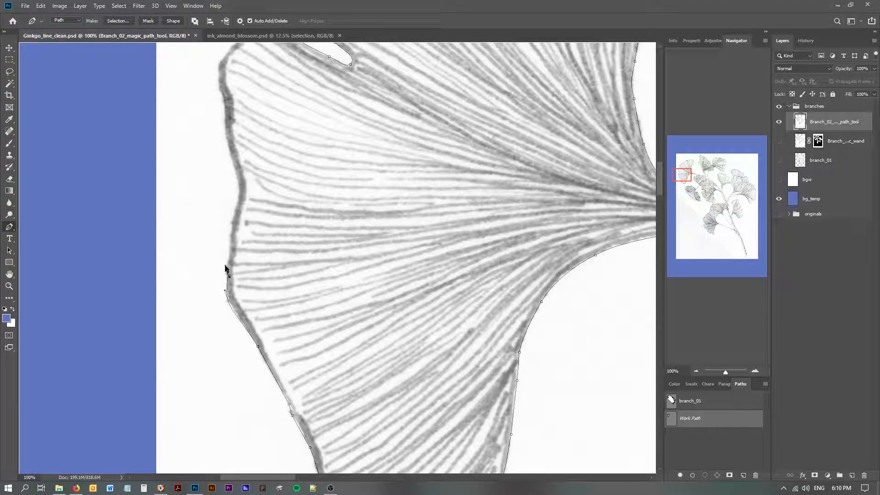
Trace the rest of the lower lobe's outer edge and close the path at its starting anchor point
left_click_drag(275, 253, 295, 320)
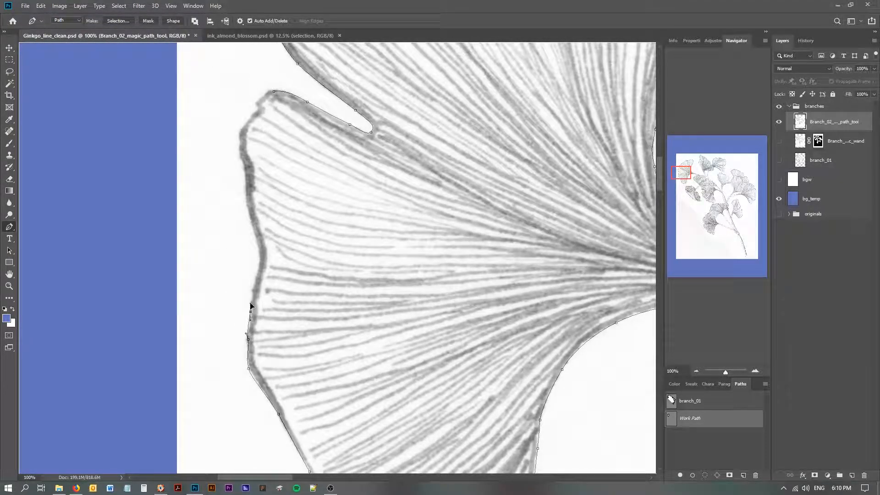
left_click_drag(256, 281, 259, 272)
left_click_drag(255, 238, 248, 217)
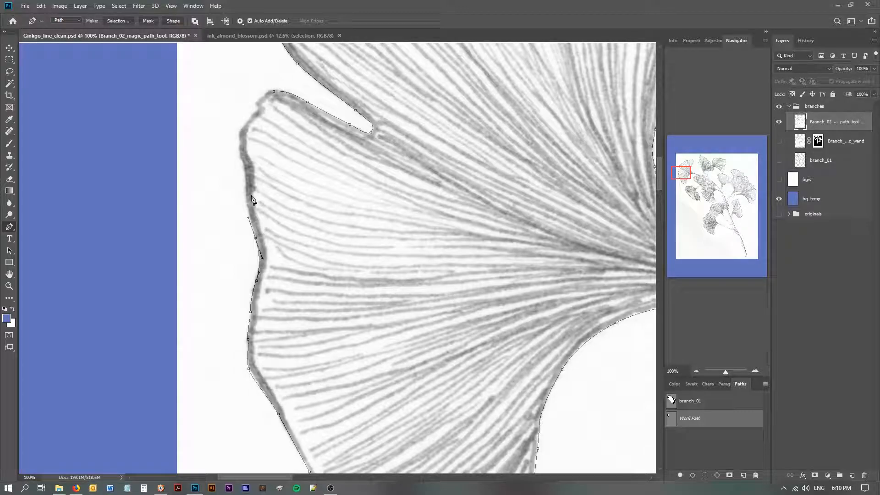
left_click_drag(246, 197, 254, 101)
left_click(274, 92)
Save the work path around the leaf under the name branch_02
left_click(9, 286)
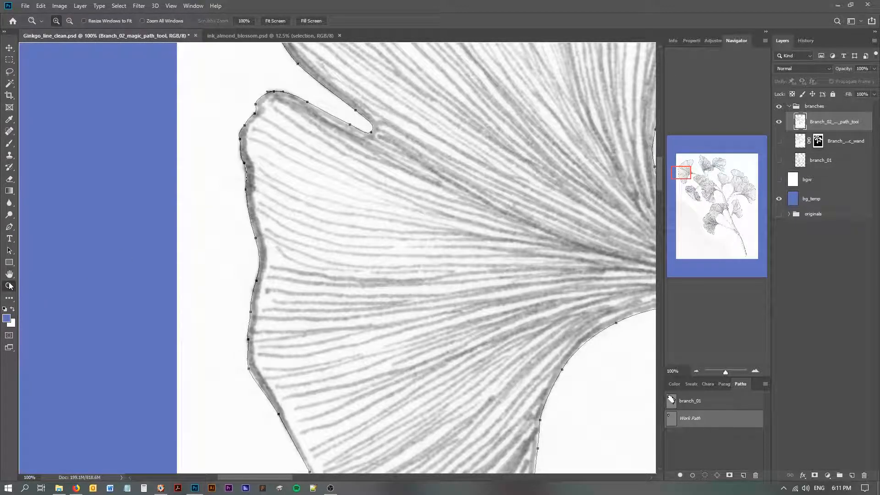
left_click(436, 291, "alt")
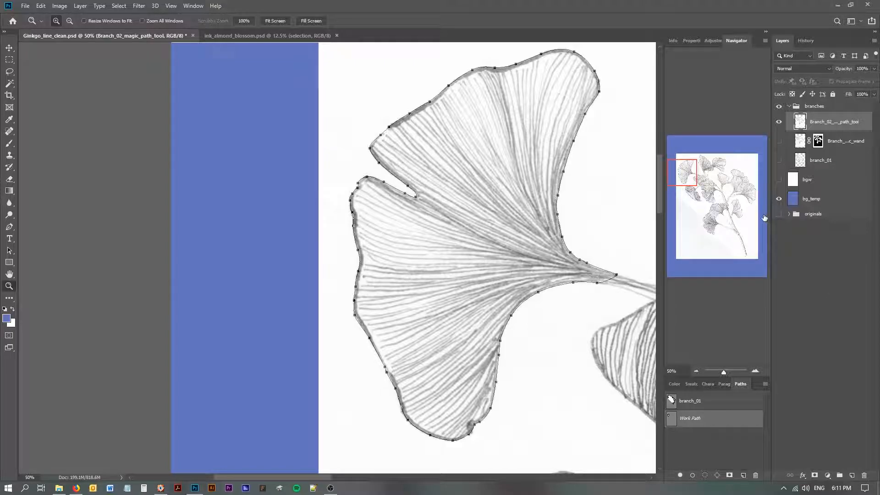
double_click(672, 421)
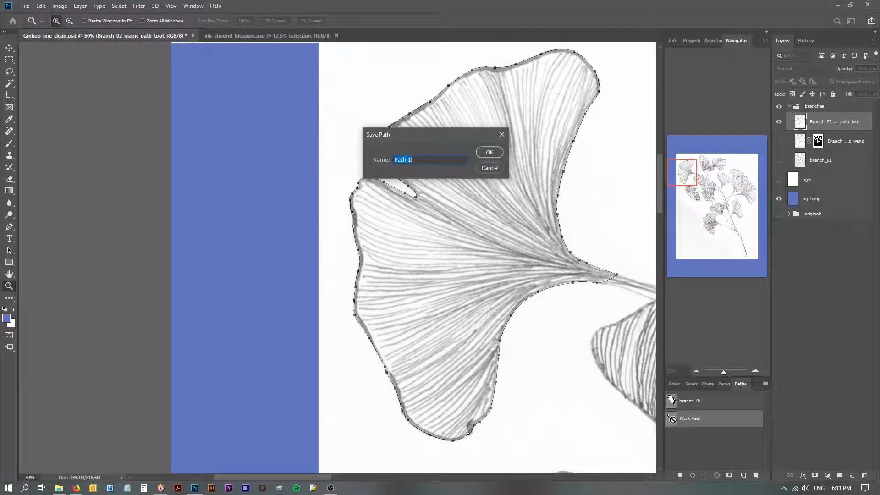
type("branch_02")
key("Return")
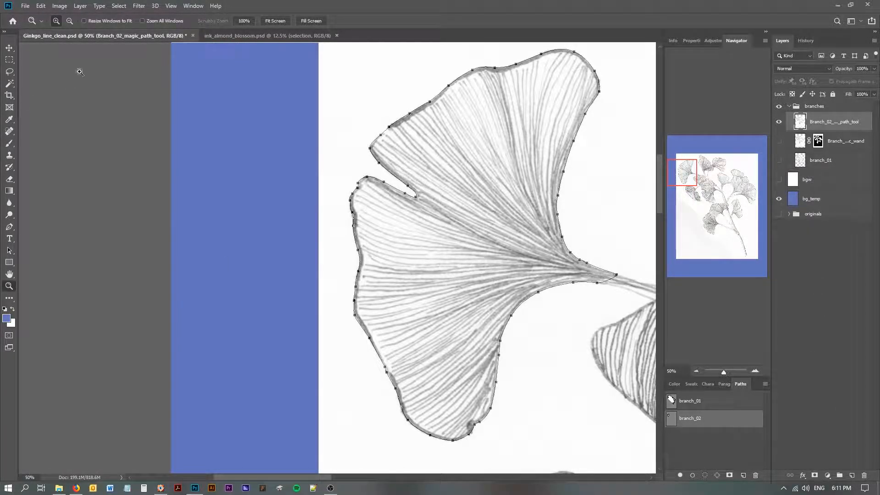
Add a vector mask to the Branch_02_magic_path_tool layer from the current branch_02 path
left_click(80, 6)
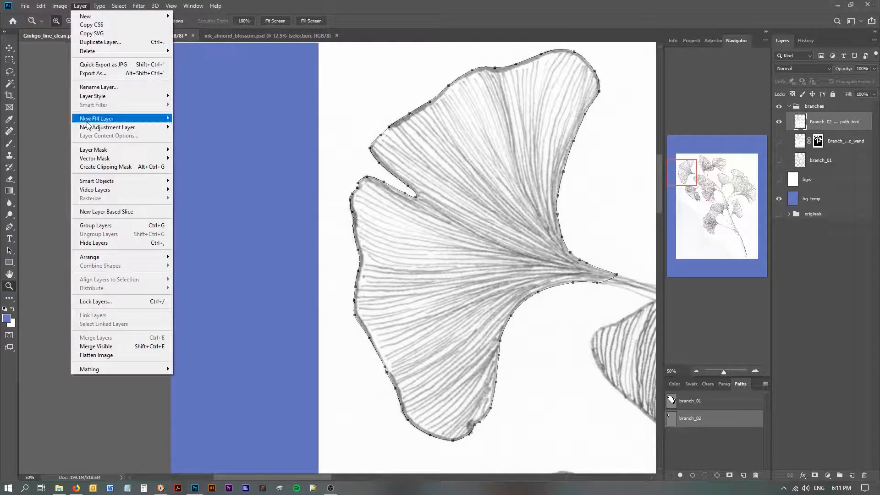
mouse_move(104, 159)
left_click(46, 175)
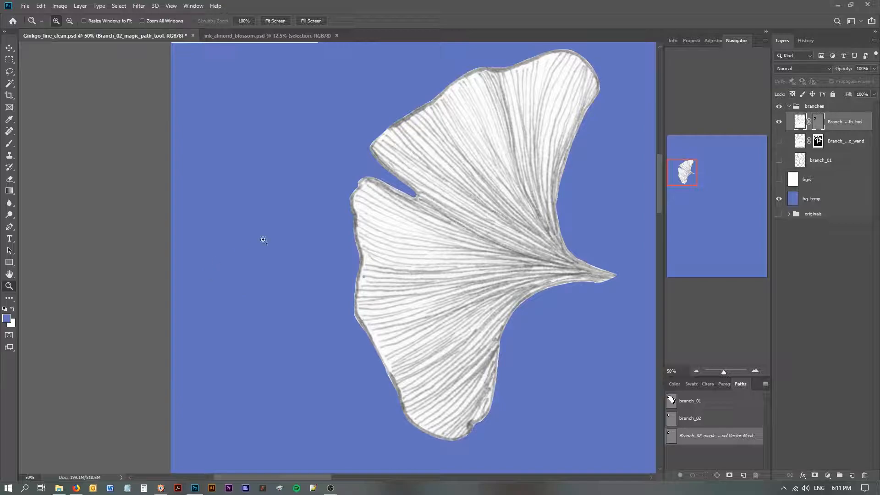
Show the Branch_02_magic_wand layer and move it down and to the left, so its leaf can be compared with the path-masked one
left_click(779, 144)
left_click(846, 142)
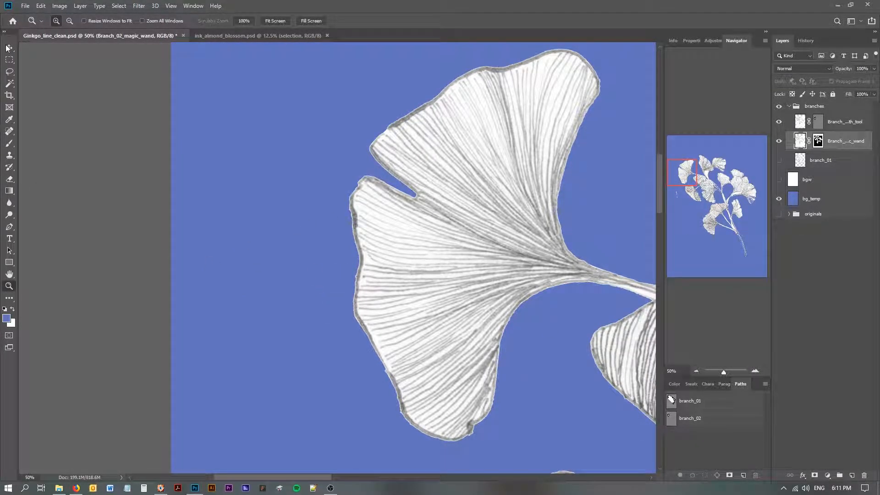
left_click(8, 47)
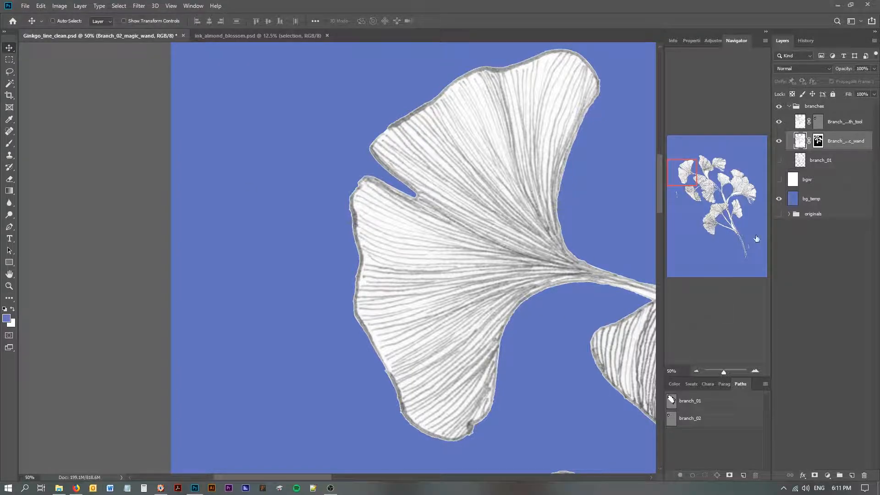
left_click_drag(635, 366, 495, 490)
key("ctrl+z")
left_click_drag(538, 373, 202, 369)
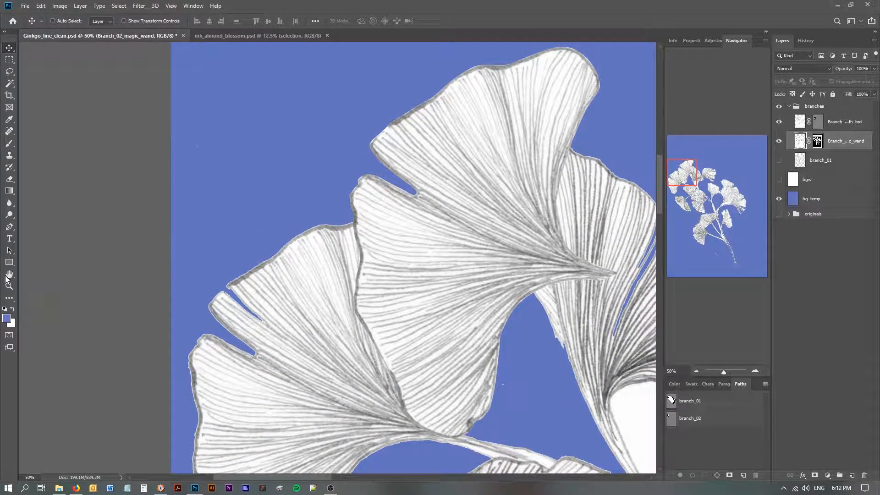
Examine up close the edges where the path-masked leaf overlaps the Magic Wand-masked leaf against the blue background
left_click(9, 287)
left_click(346, 198)
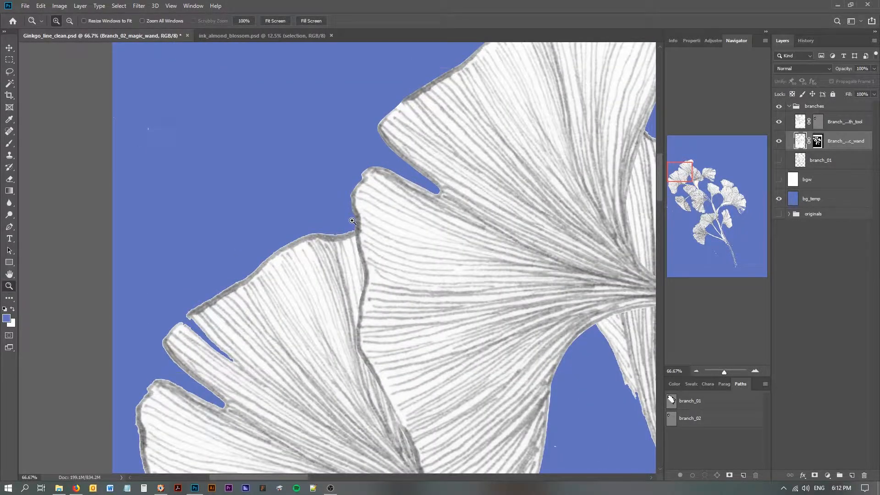
left_click(349, 208)
left_click(351, 221)
left_click(352, 221)
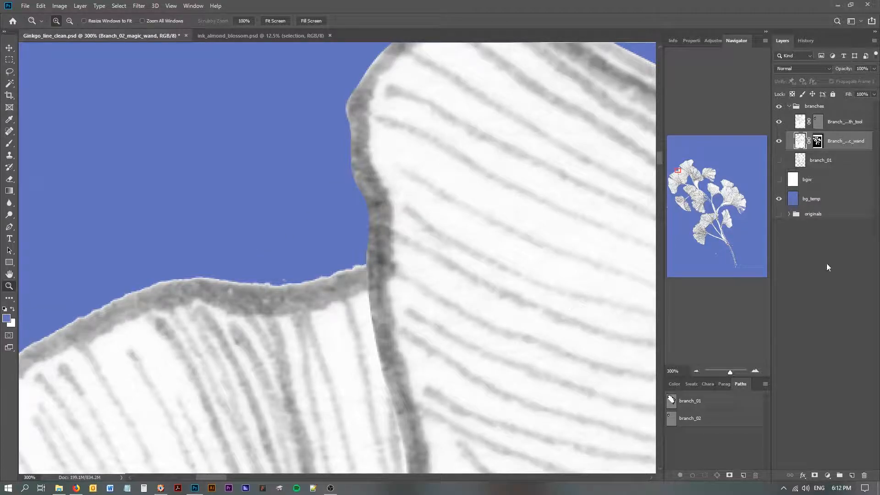
Show the white bgw layer and inspect the whole drawing and the overlapping leaf edges against it
left_click(779, 181)
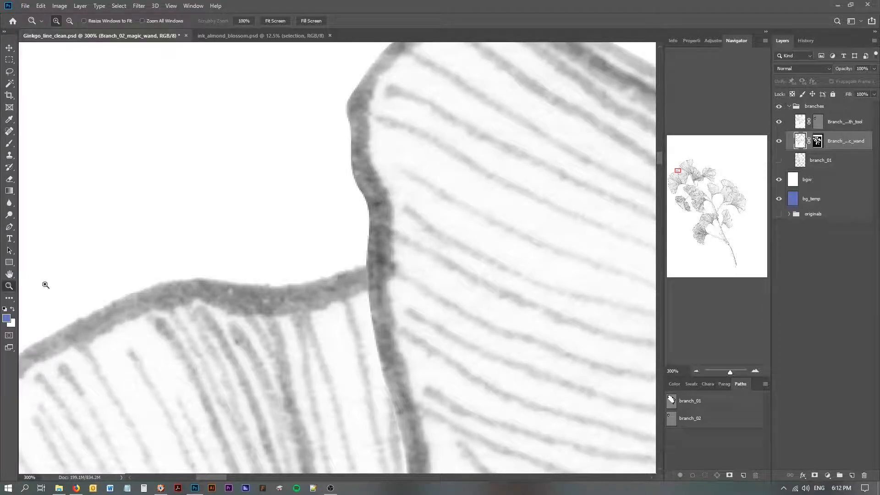
left_click(10, 274)
double_click(10, 274)
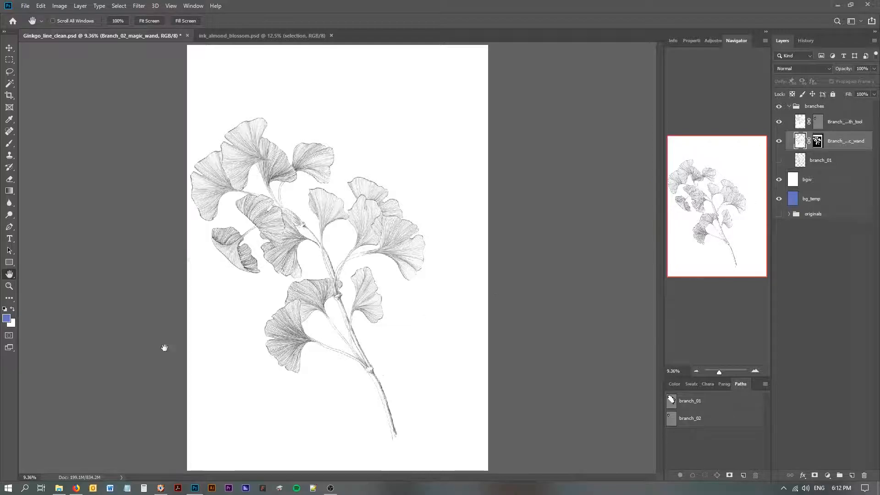
left_click(10, 286)
left_click_drag(196, 135, 234, 181)
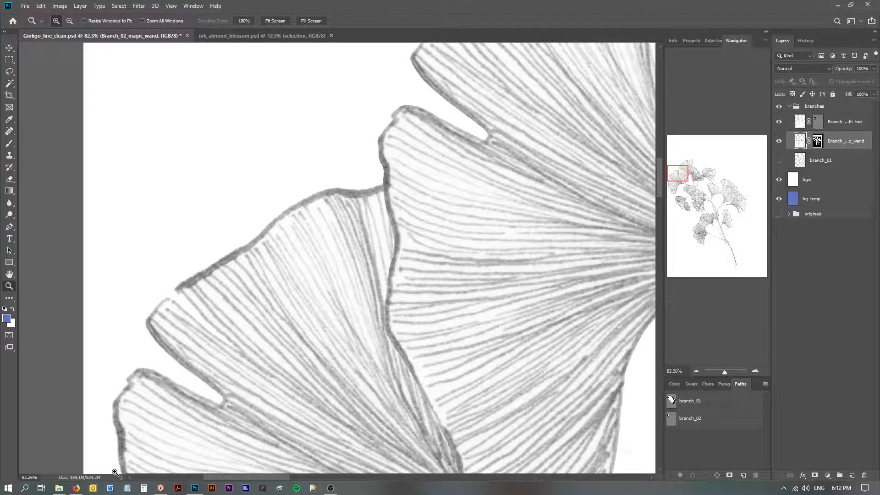
Create a light blue solid color fill layer named branch_02_fill from the branch_02 path
left_click(687, 418)
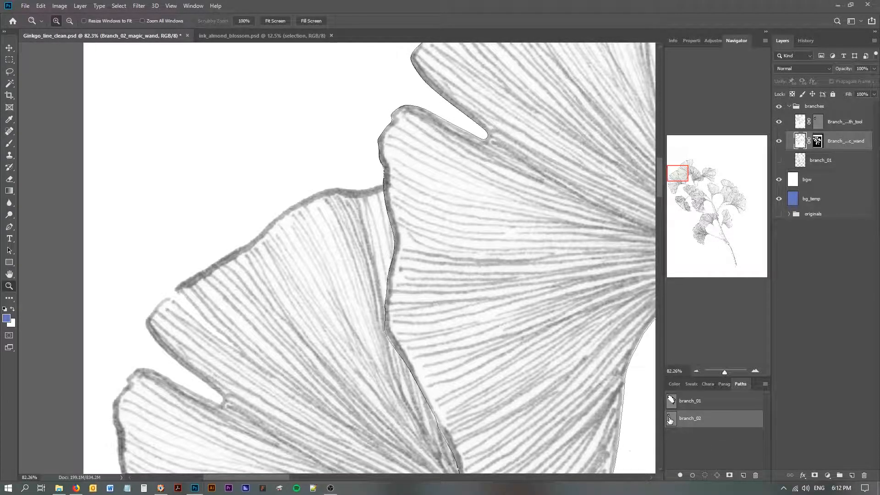
left_click(10, 251)
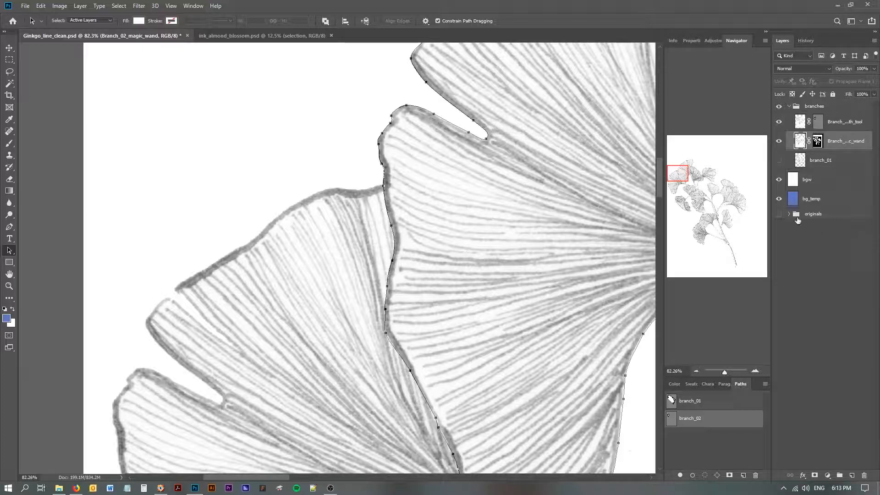
left_click(81, 6)
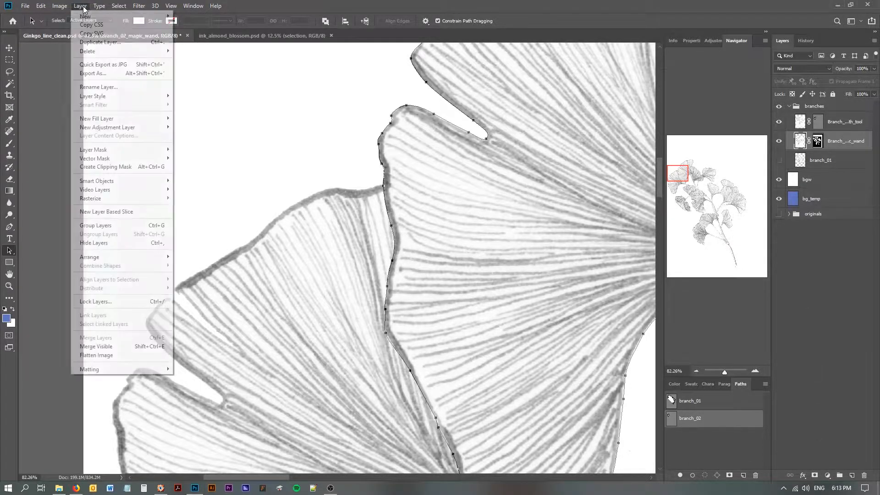
mouse_move(102, 120)
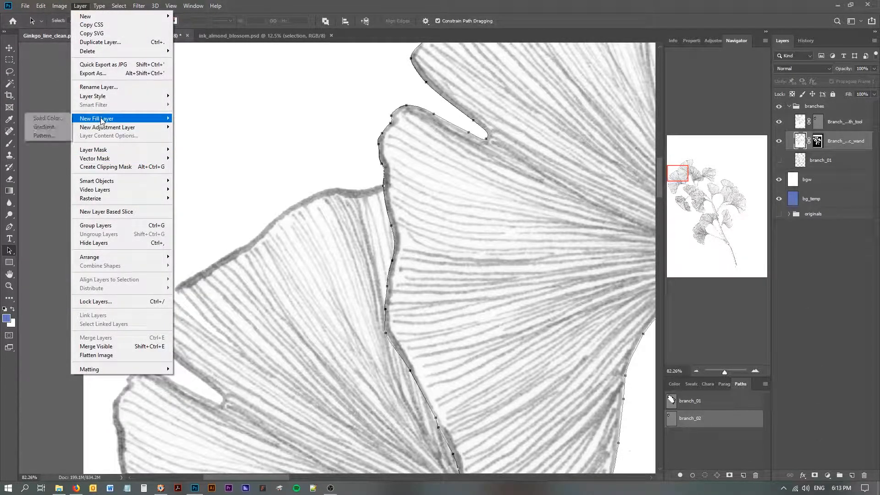
left_click(48, 119)
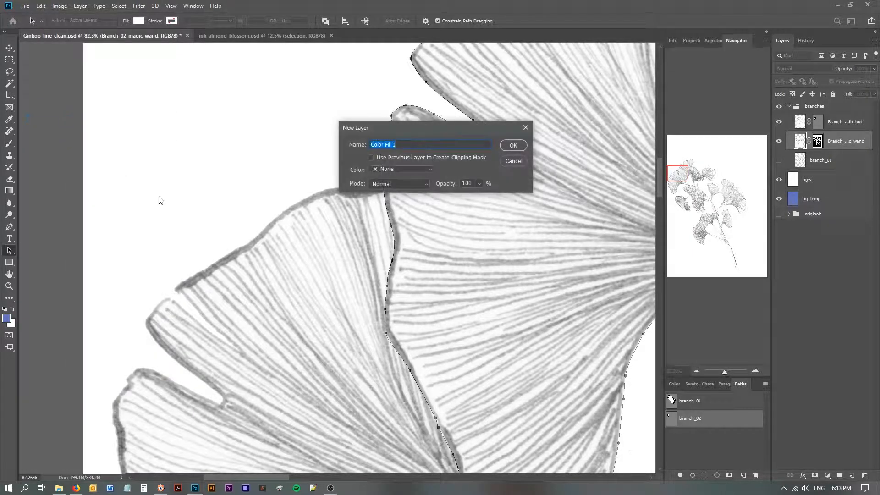
type("branch_02_fill")
key("Return")
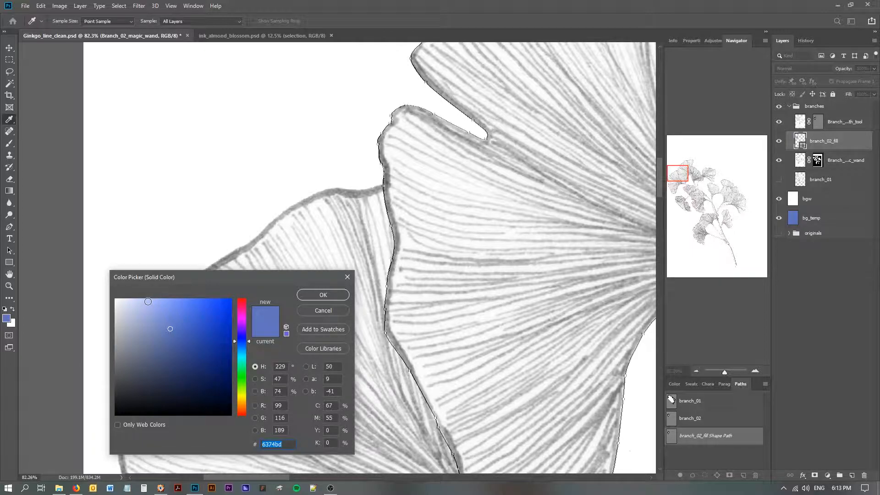
left_click(141, 302)
left_click(323, 295)
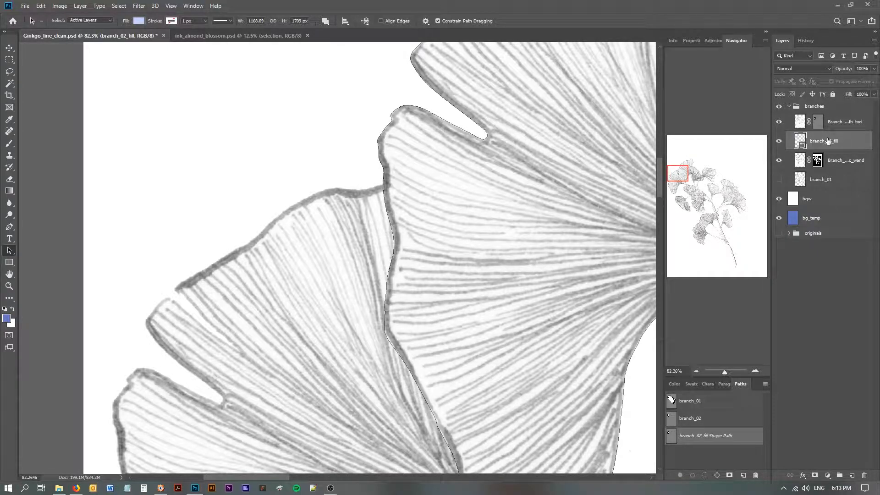
Set the blend mode of the Branch_02_magic_path_tool layer to Multiply so the fill colors the leaf
left_click(798, 70)
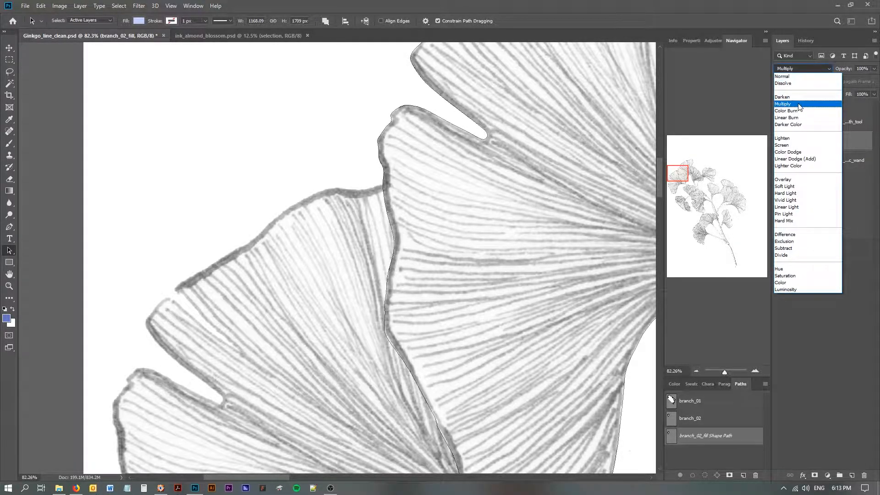
left_click(855, 122)
left_click(854, 122)
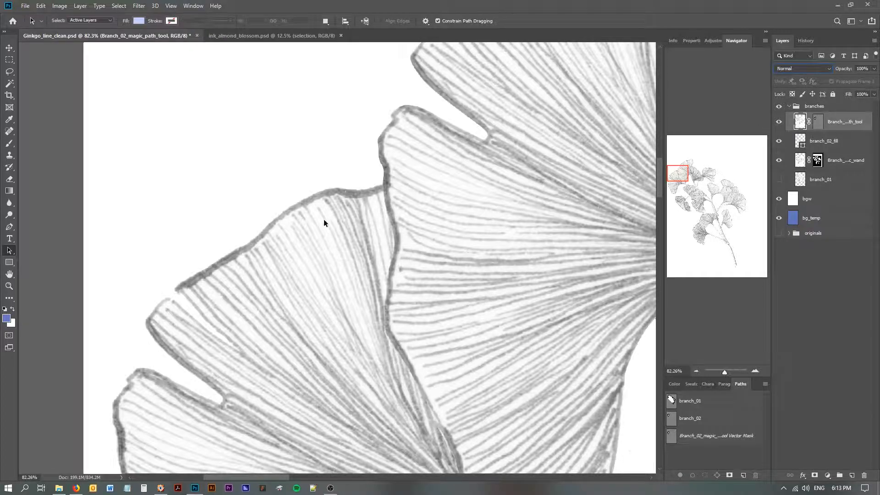
left_click(801, 69)
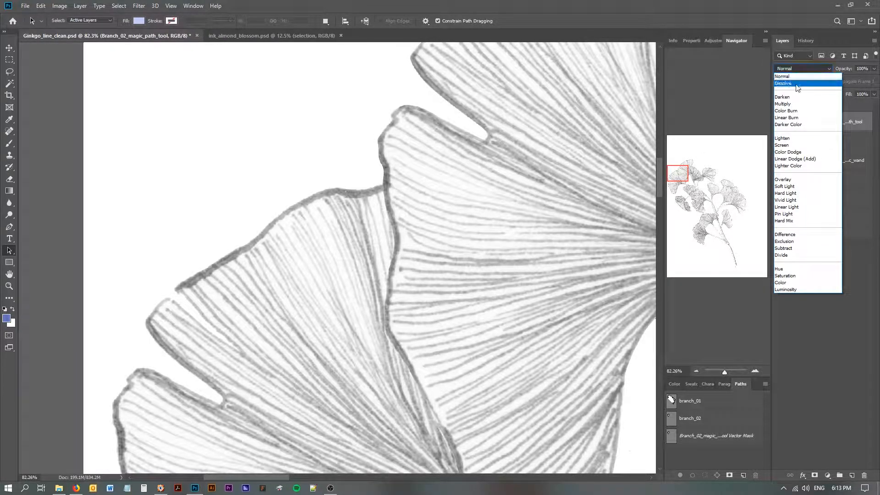
left_click(800, 112)
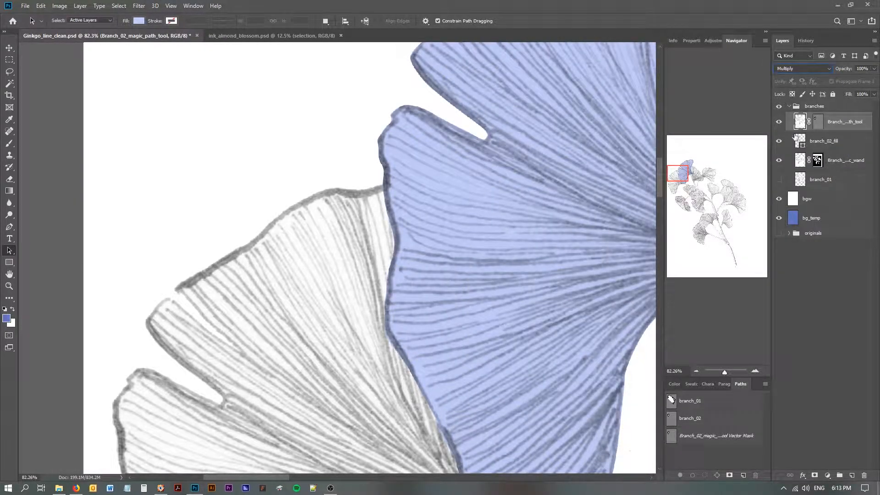
Check the fill shape with the path-masked drawing layer temporarily hidden, and examine the colored leaf with both visible
left_click(779, 123)
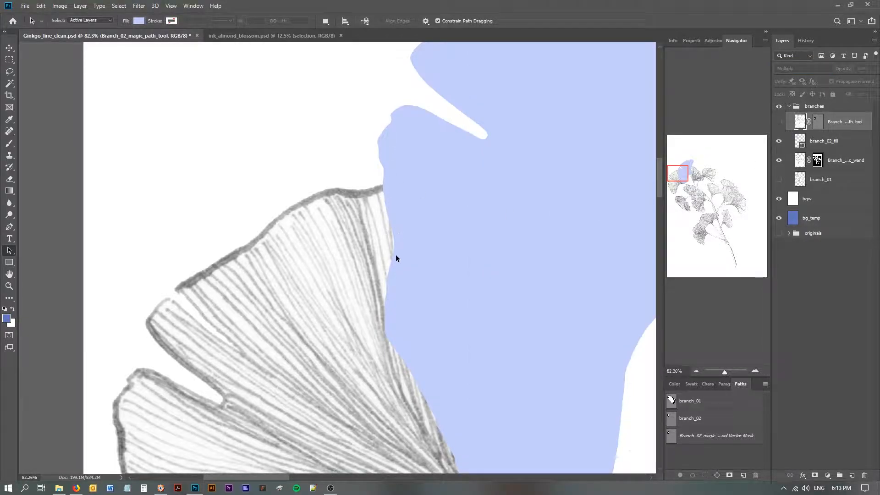
left_click(779, 122)
left_click(9, 286)
key("ctrl+plus")
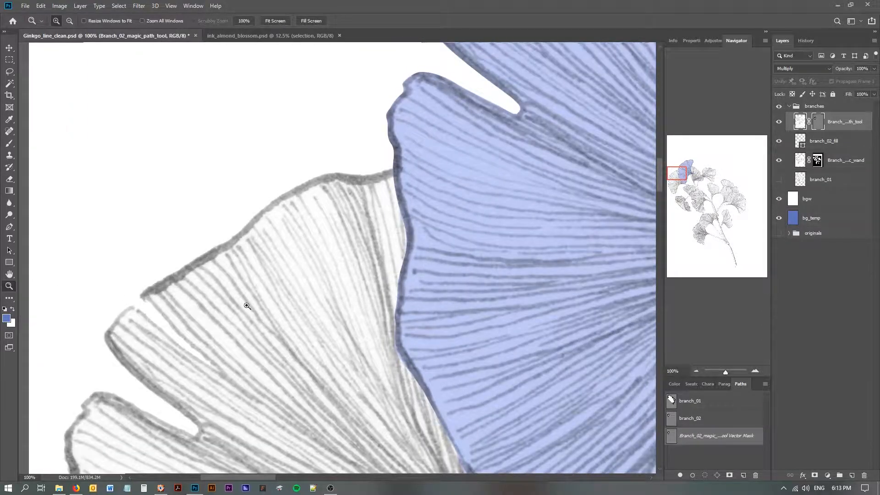
left_click(456, 313, "alt")
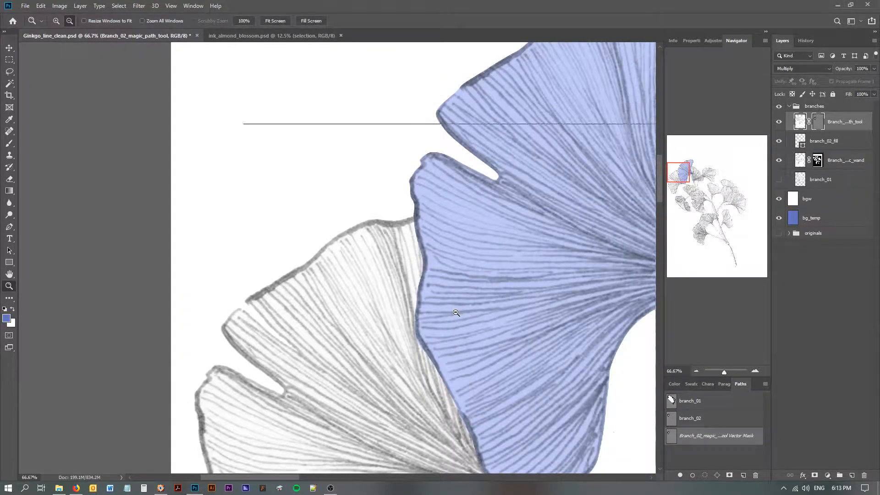
left_click(499, 286, "alt")
left_click(535, 264, "alt")
left_click(535, 265, "alt")
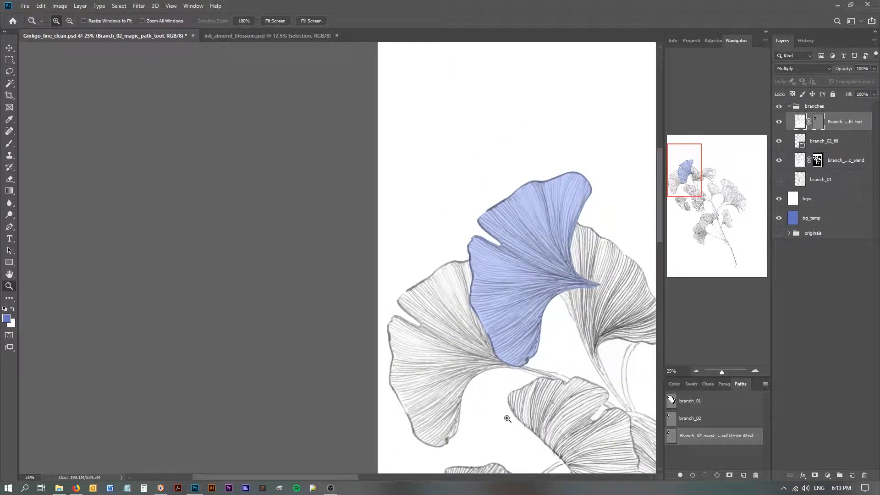
Hide the bgw and Branch_02_magic_wand layers, and check the leaf's line drawing and fill separately against the blue background
left_click(778, 198)
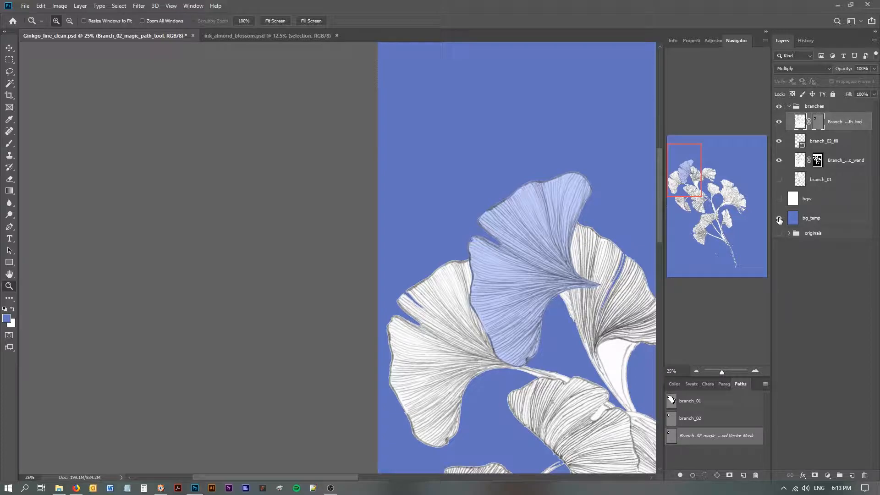
left_click(778, 160)
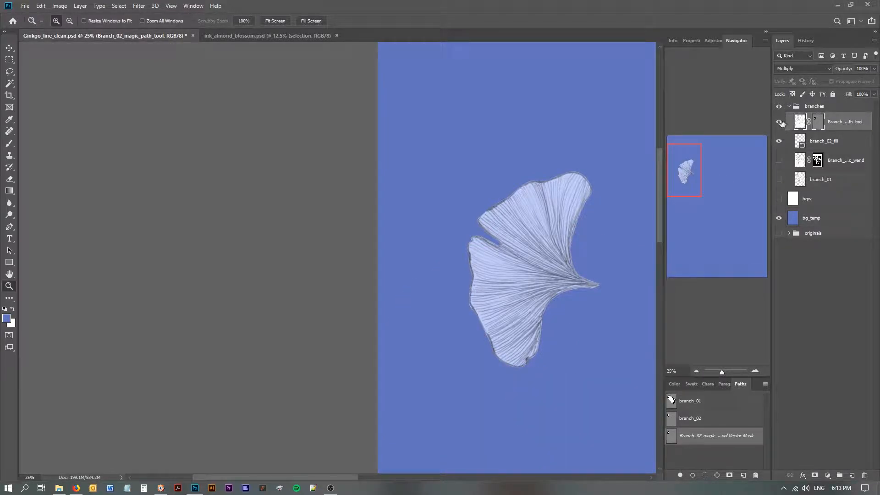
left_click(777, 141)
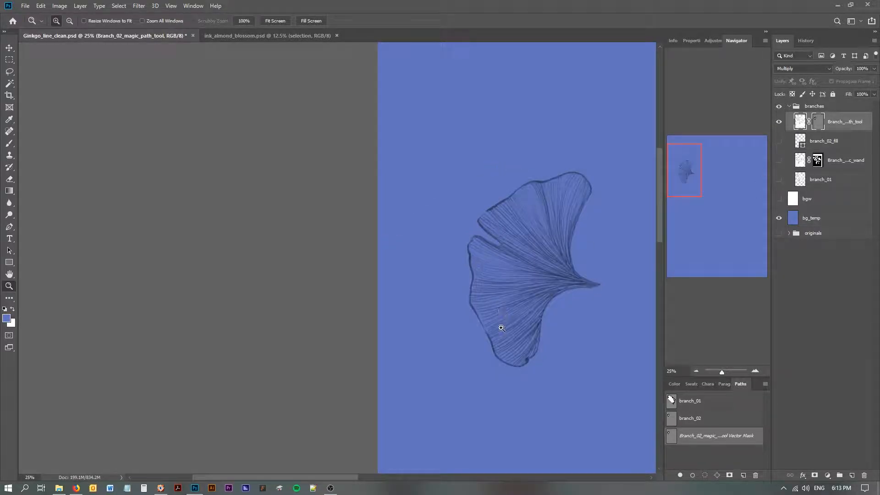
left_click(777, 141)
left_click(777, 122)
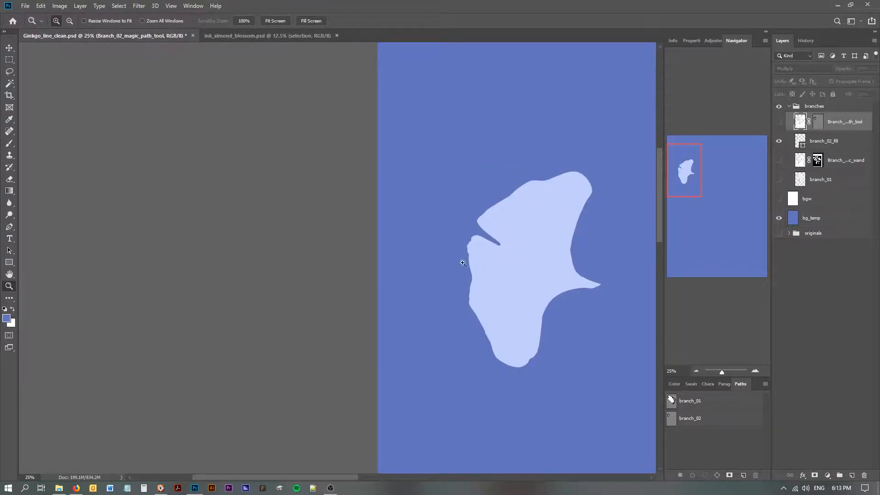
left_click(778, 121)
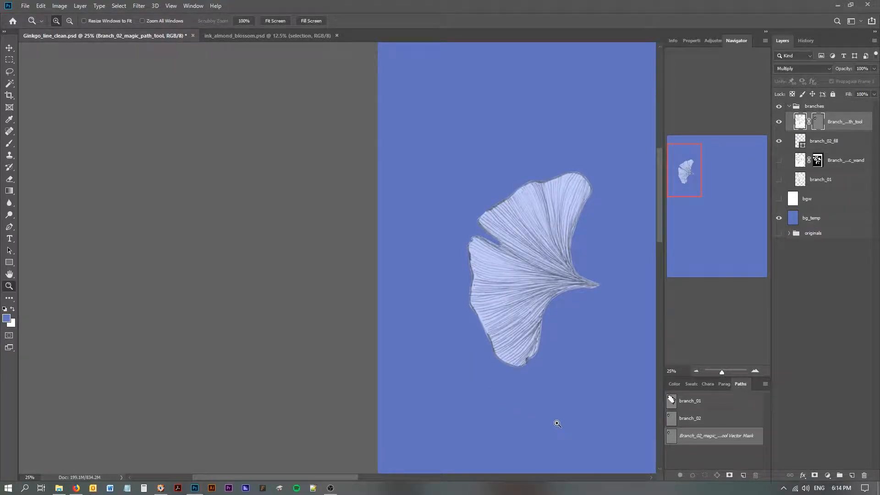
Switch to the ink_almond_blossom.psd document and inspect the flower buds up close
left_click(291, 36)
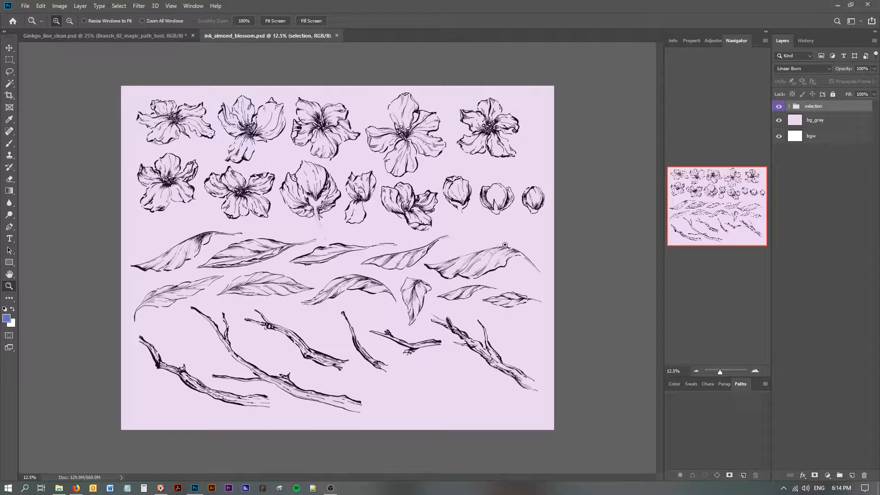
left_click(487, 216)
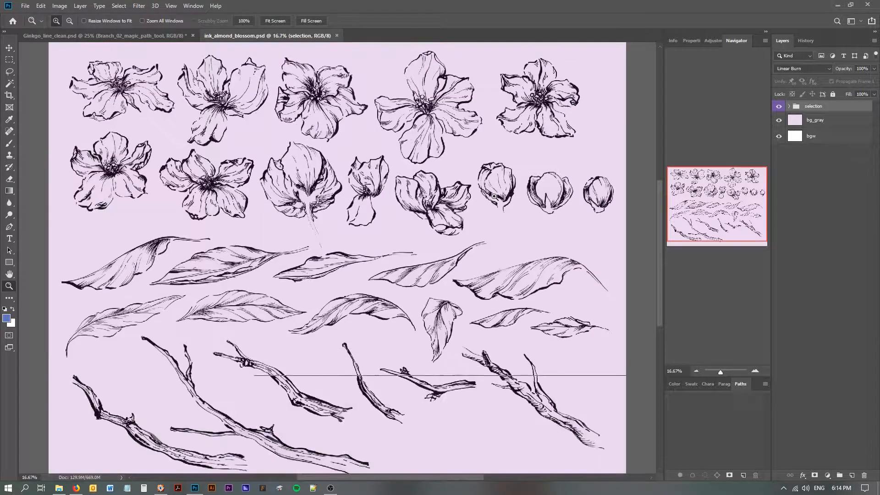
left_click(581, 212)
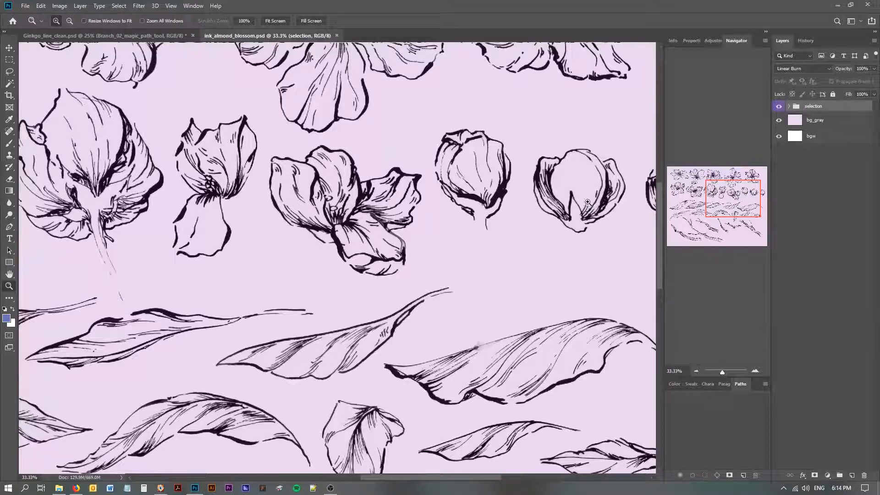
left_click_drag(574, 269, 466, 311)
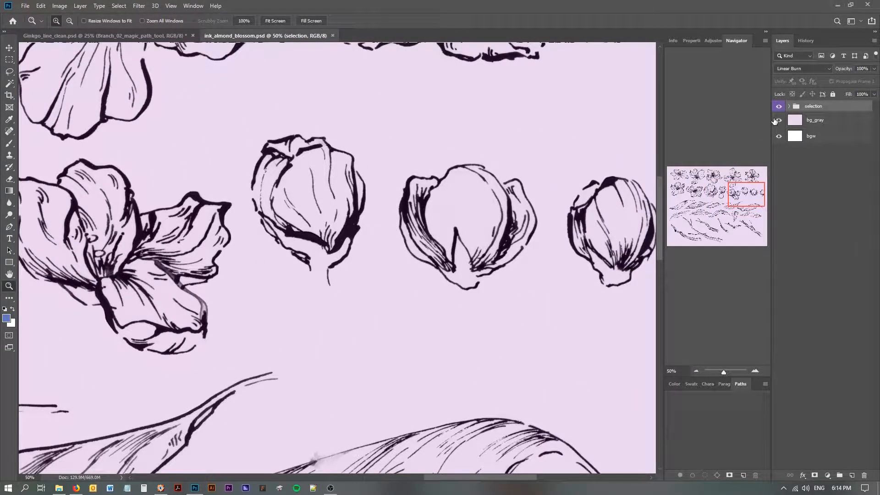
Expand the selection group and fill the bg_gray layer with the blue foreground color
left_click(789, 106)
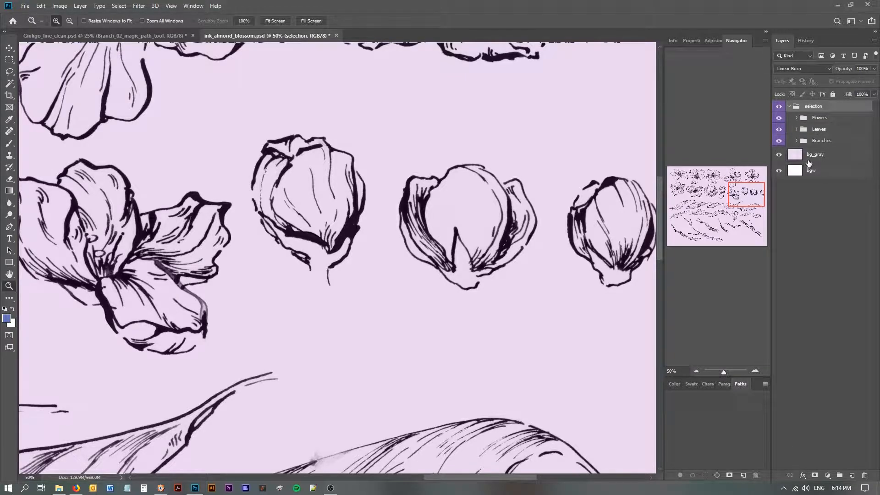
left_click(807, 160)
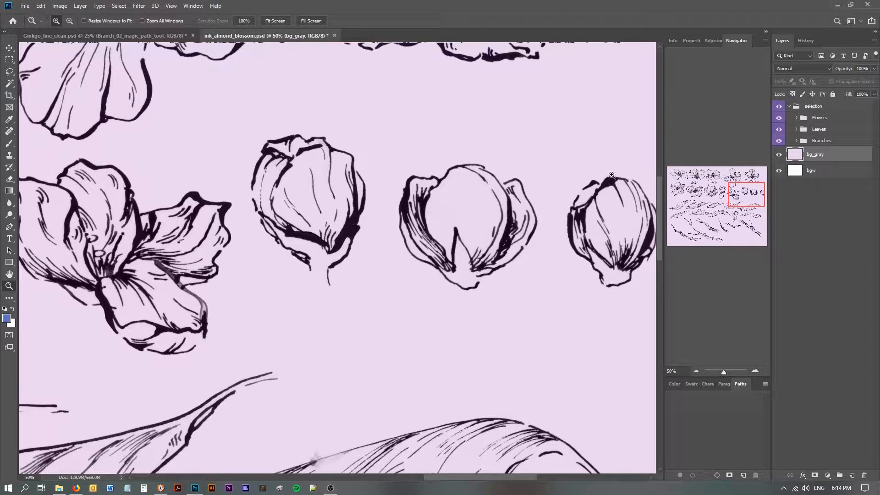
key("alt+BackSpace")
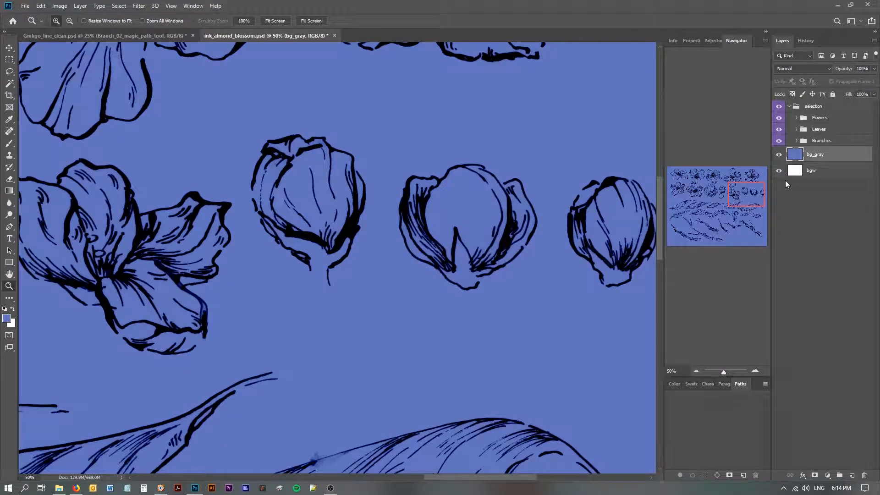
Expand the Flowers group and its Flower_12 subgroup to access the flower's masked drawing and fill layers
left_click(796, 117)
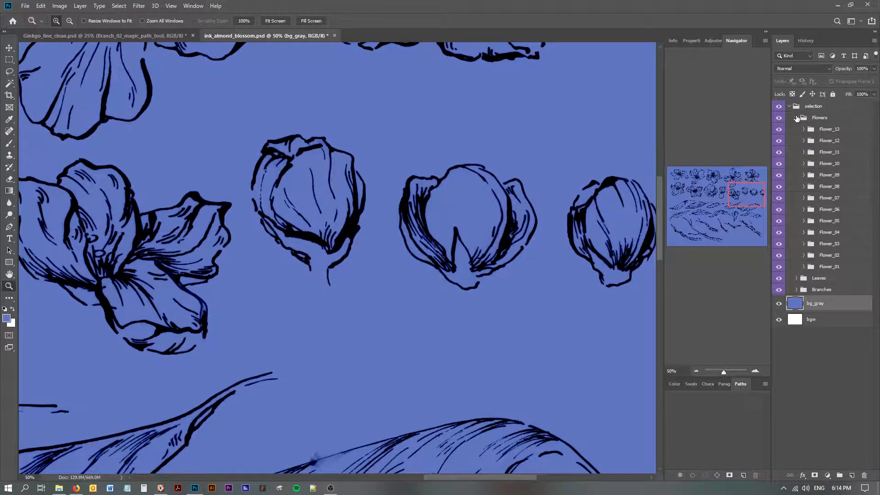
left_click(829, 141)
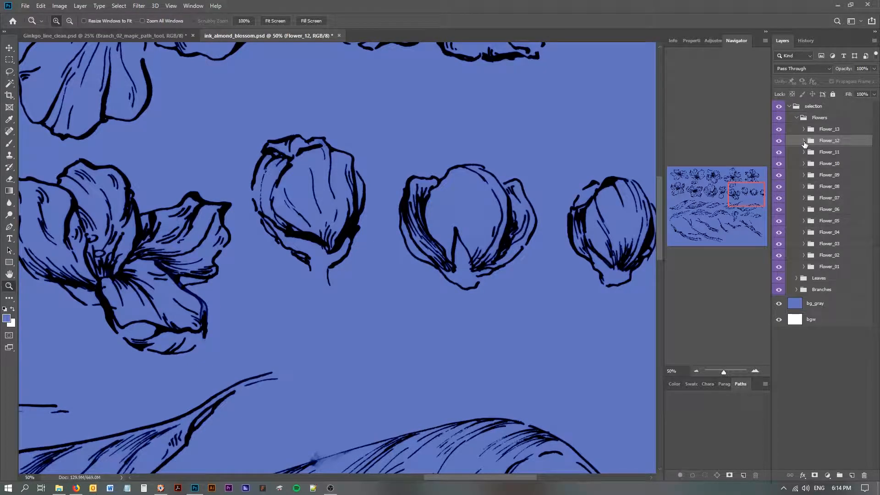
left_click(803, 141)
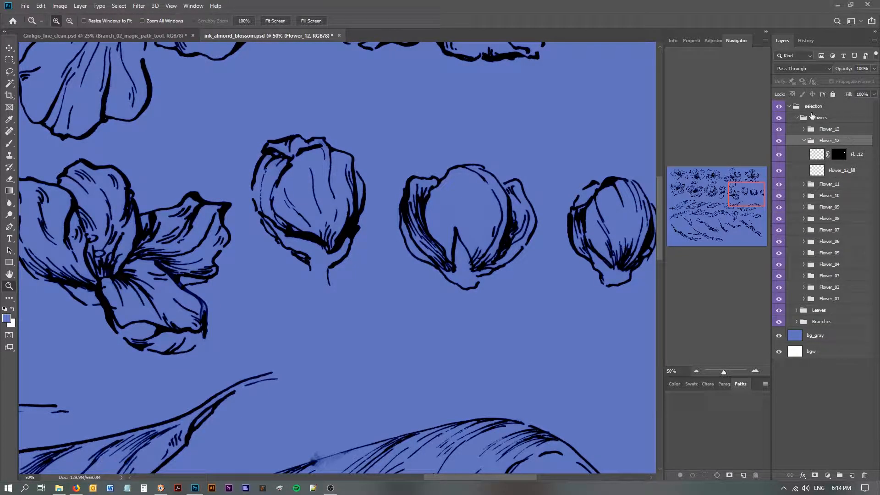
Duplicate the Flower_12 group as Flower_12 copy and move it out of the selection group to the top of the layer stack
left_click(812, 106)
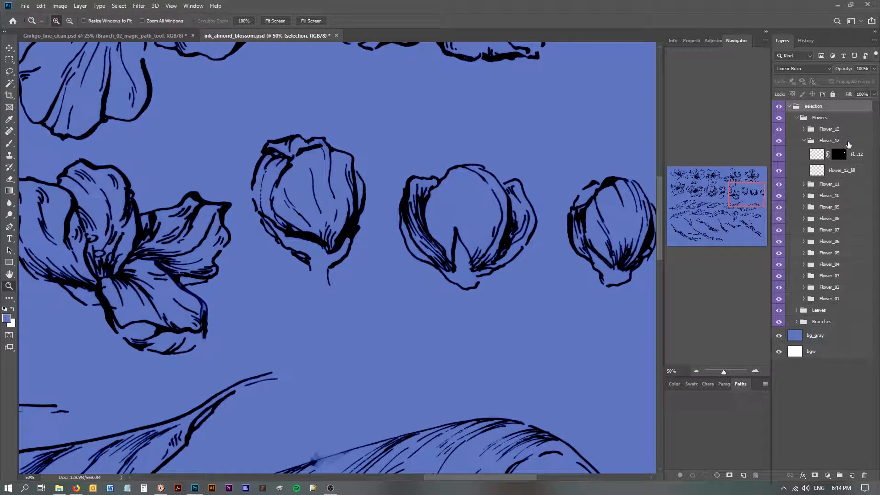
left_click(848, 143)
key("ctrl+alt+j")
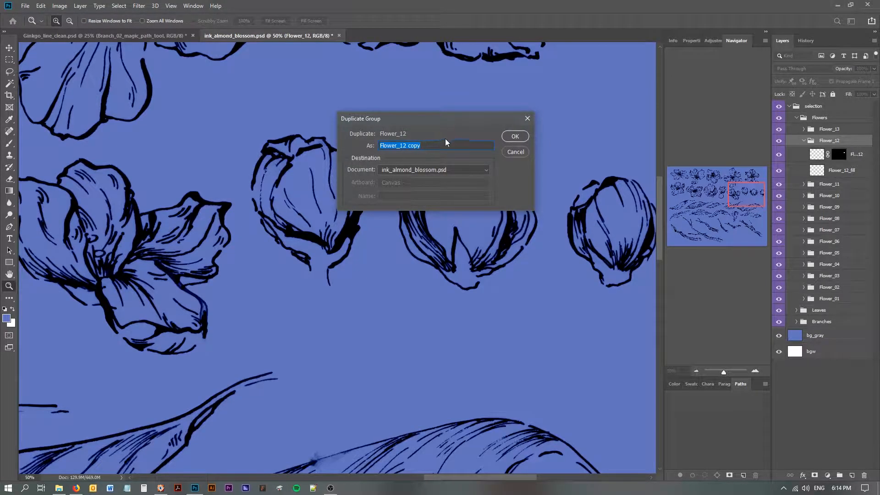
key("Return")
left_click_drag(848, 140, 815, 102)
Hide and collapse the selection group so that only the duplicated flower bud remains over the blue background
left_click(786, 151)
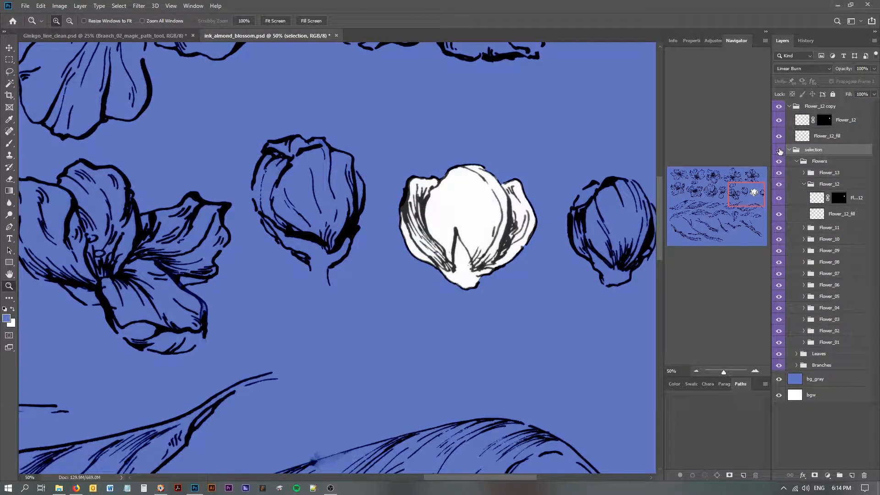
left_click(778, 150)
left_click(789, 150)
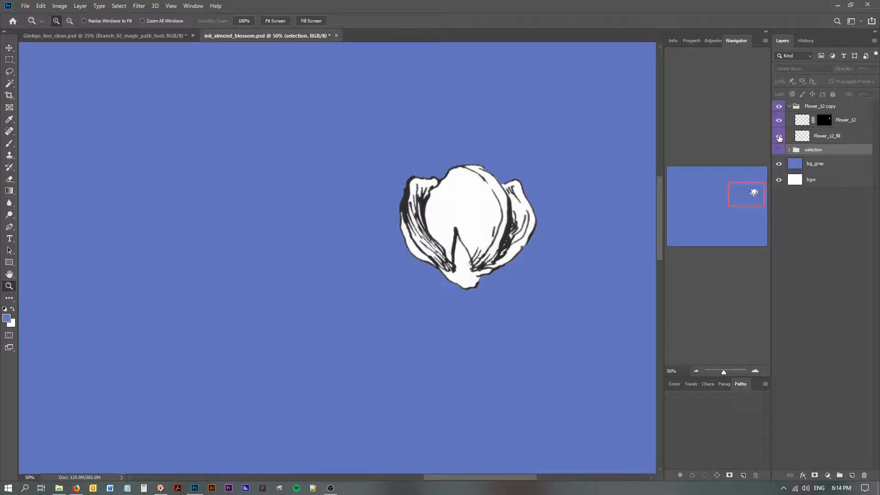
Hide Flower_12_fill and examine the masked Flower_12 line drawing against the blue and white backgrounds
left_click(779, 137)
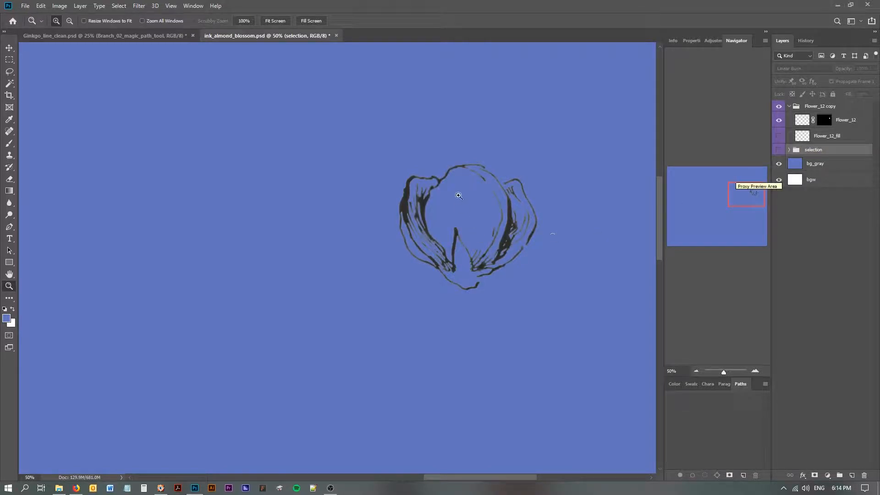
left_click(805, 124)
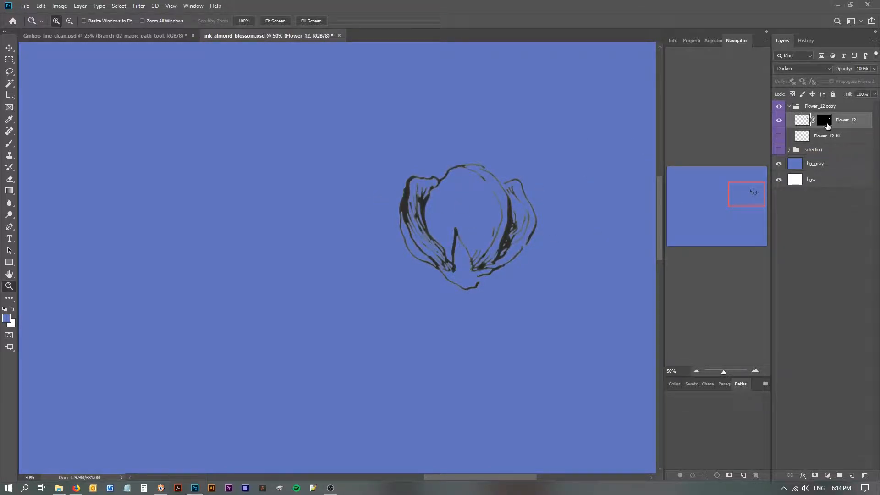
left_click(824, 121, "ctrl")
key("ctrl+d")
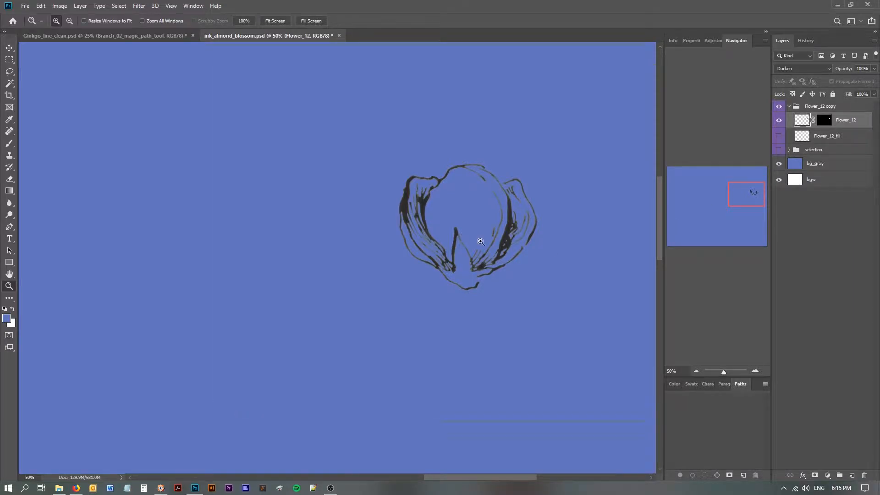
left_click(470, 236)
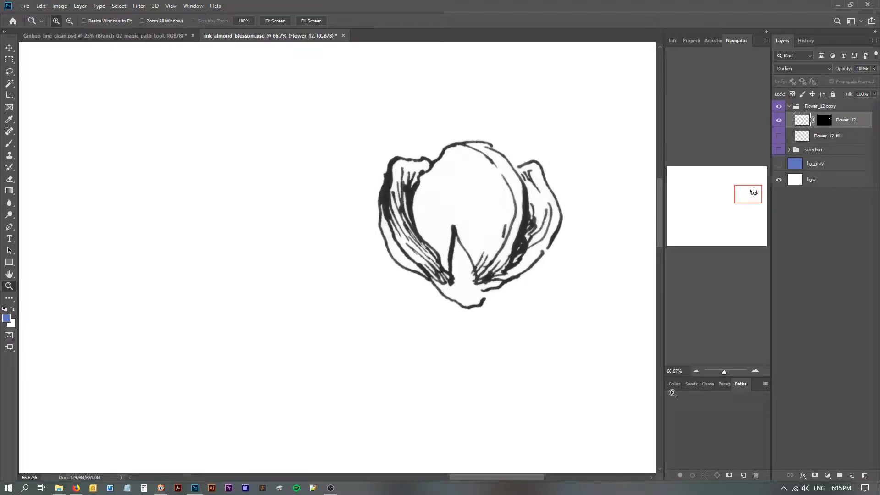
Show Flower_12_fill without its line drawing on the blue background and examine the fill's edges and interior up close
left_click(779, 120)
left_click(779, 136)
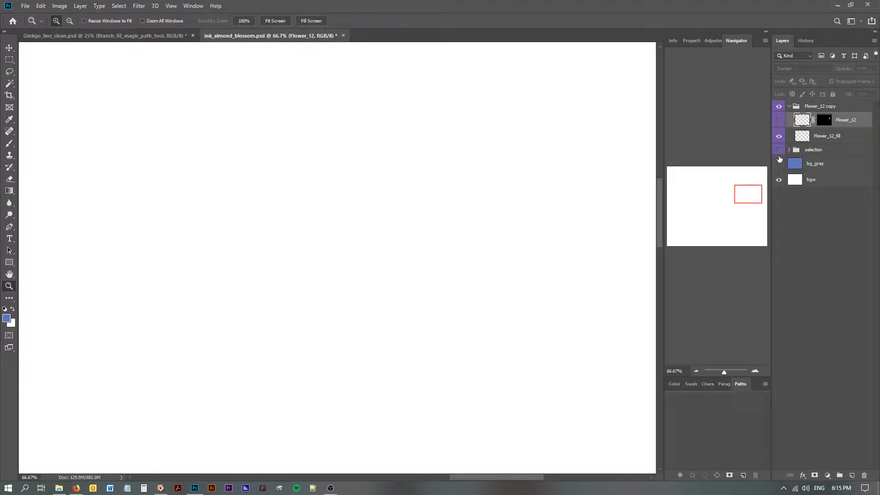
left_click(779, 163)
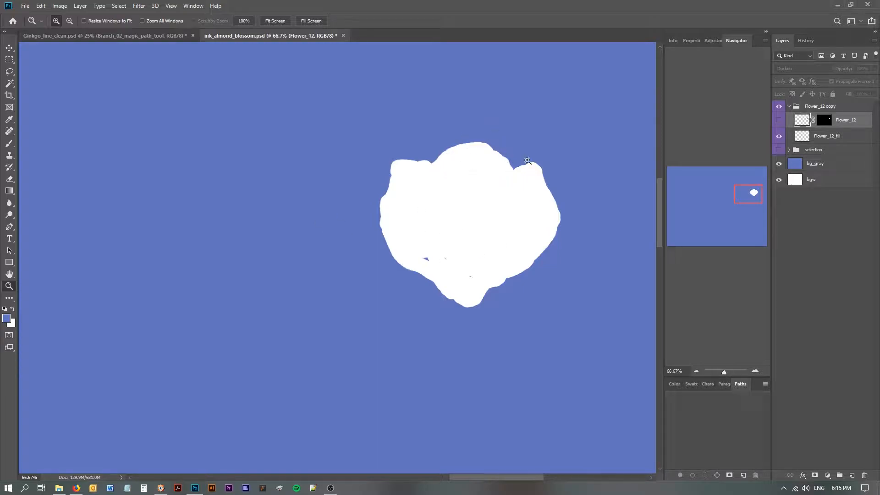
left_click_drag(447, 127, 542, 196)
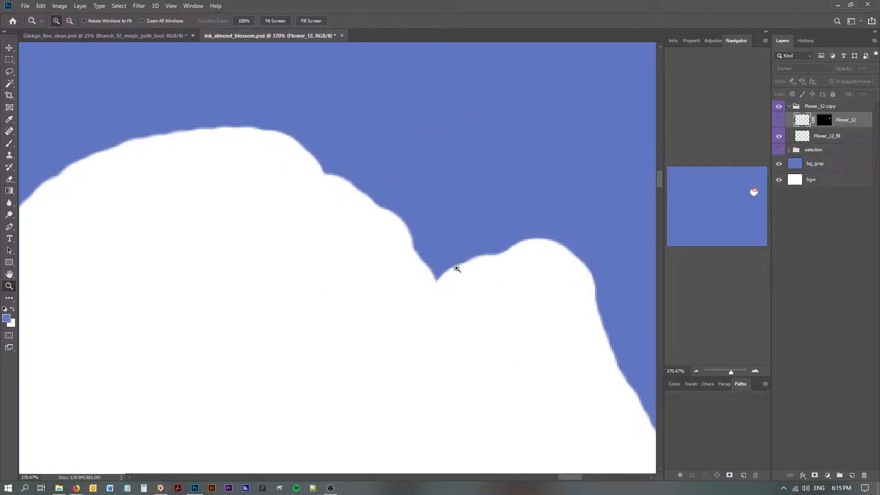
left_click(329, 339, "alt")
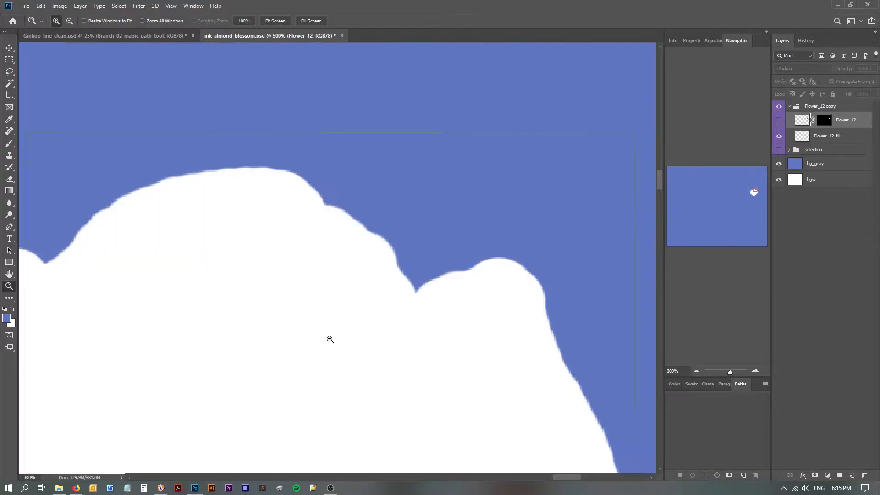
left_click(330, 339, "alt")
left_click(330, 339, "alt")
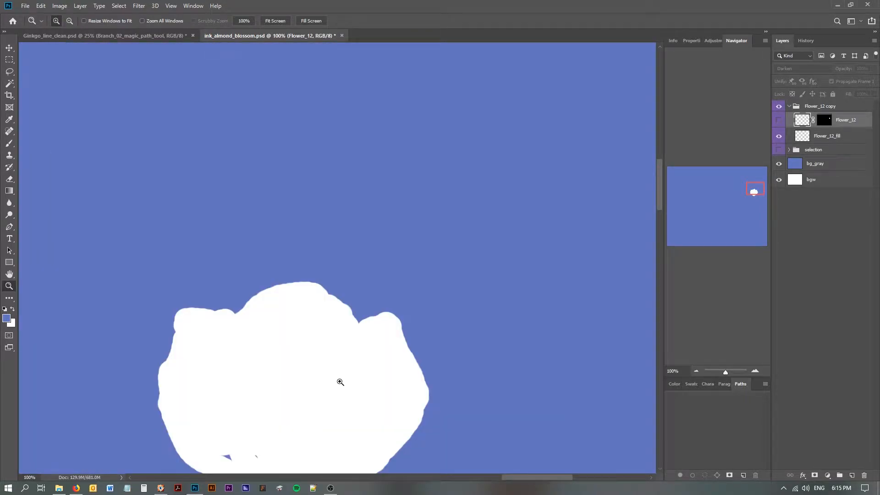
left_click_drag(287, 401, 380, 291)
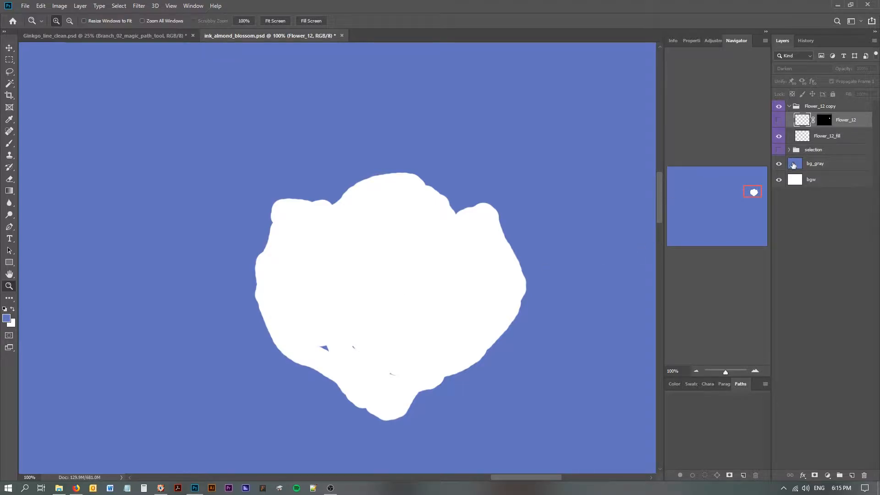
Load the outline of Flower_12_fill as a selection, compare it with the Flower_12 line drawing shown on top, and deselect
left_click(802, 137, "ctrl")
left_click(777, 121)
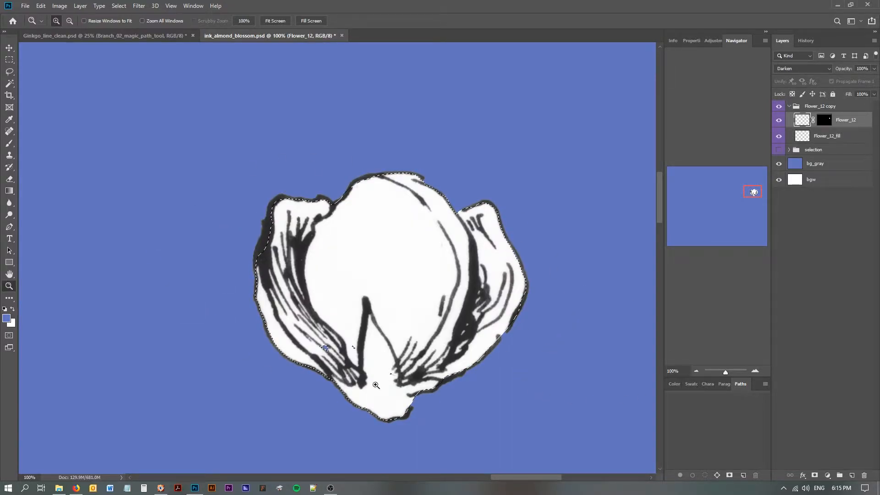
key("ctrl+d")
Close ink_almond_blossom.psd, return to Ginkgo_line_clean.psd, and save it with the branch_01 path in progress
left_click(341, 35)
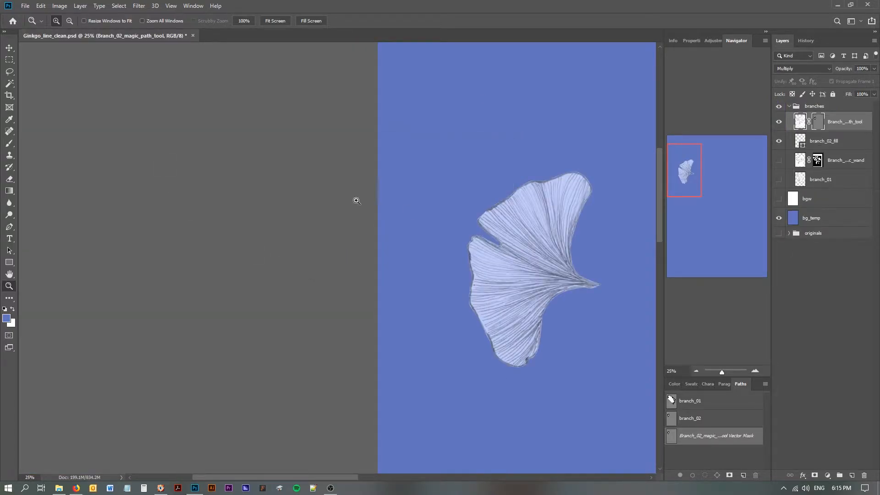
left_click_drag(591, 294, 311, 223)
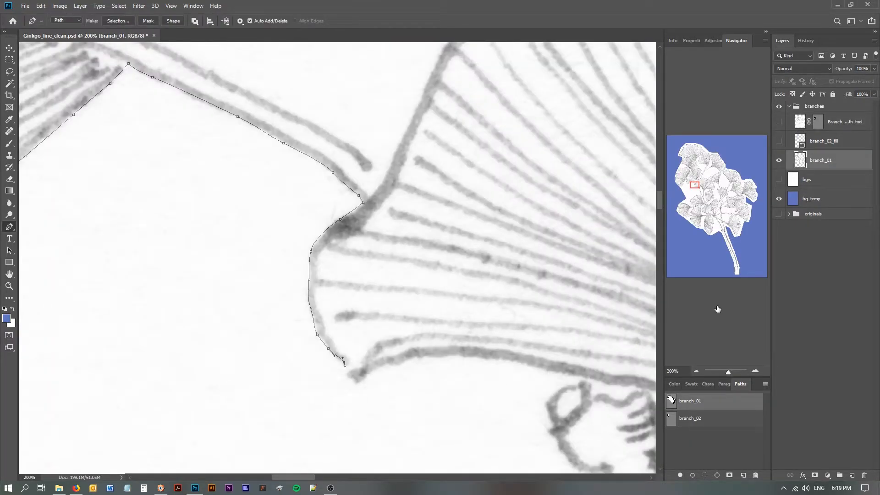
key("ctrl+s")
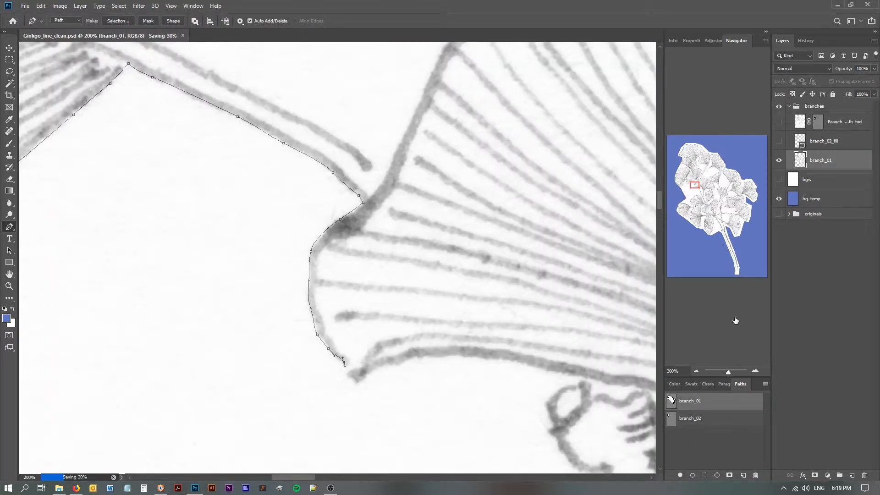